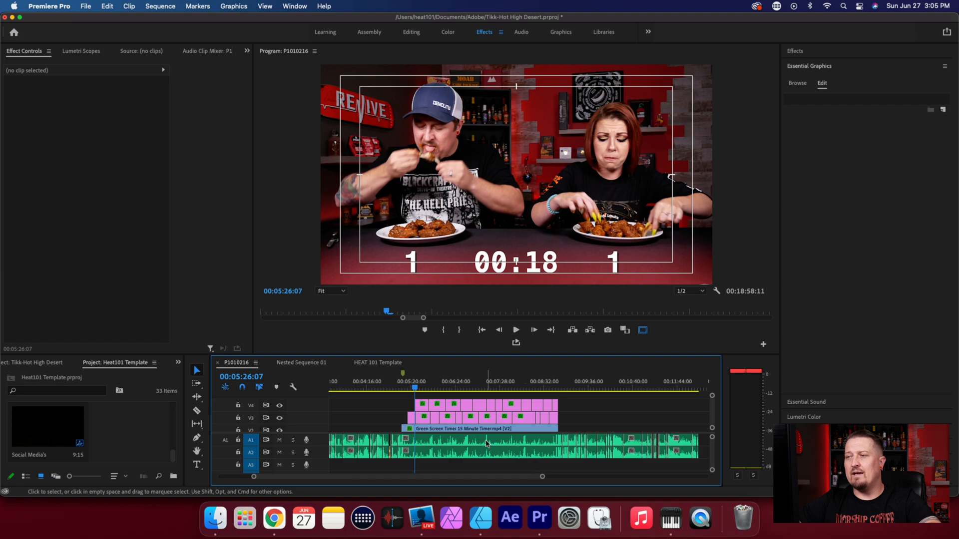
Start a media import into the Heat101 Template project and browse to Documents > Heat 101 Music > Sound Effects
left_click_drag(541, 478, 482, 488)
scroll(517, 448, "down", 1)
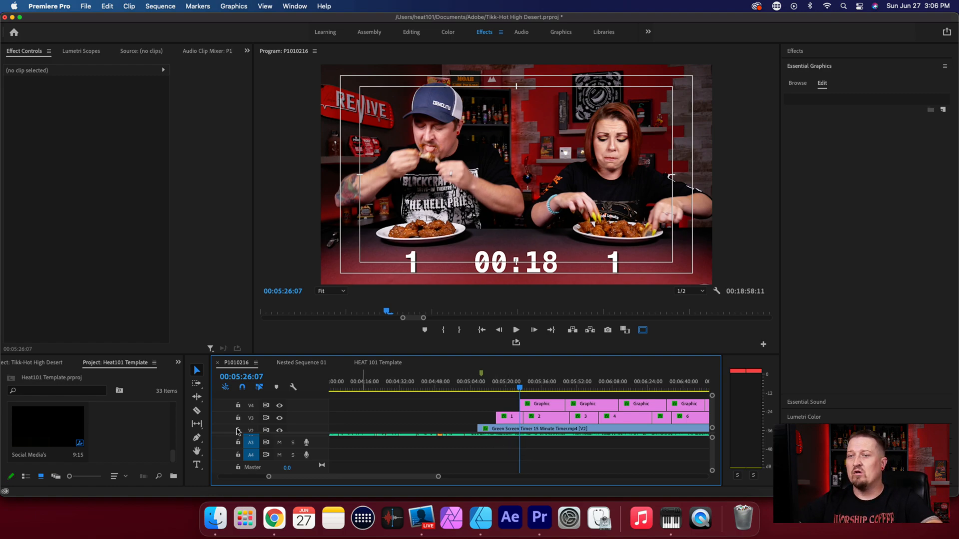
left_click(139, 439)
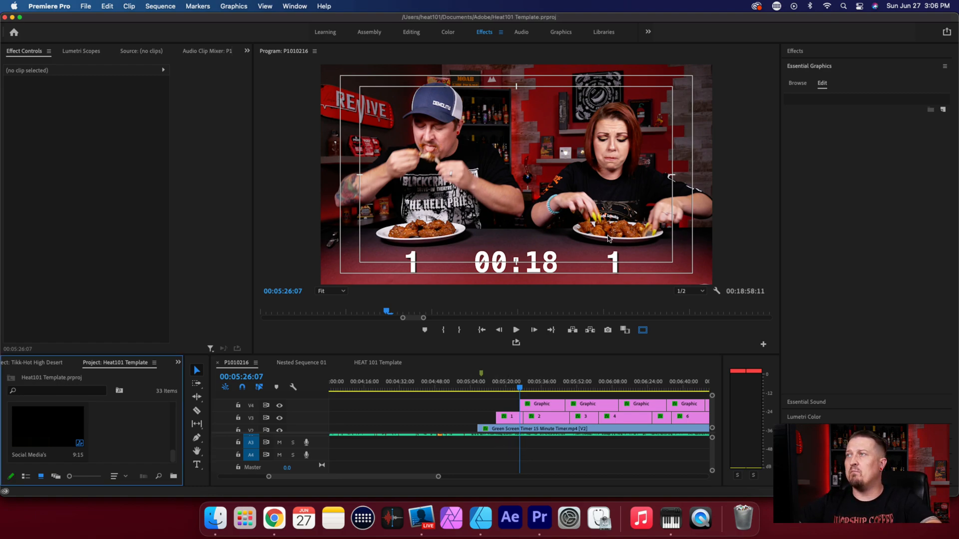
key("super+i")
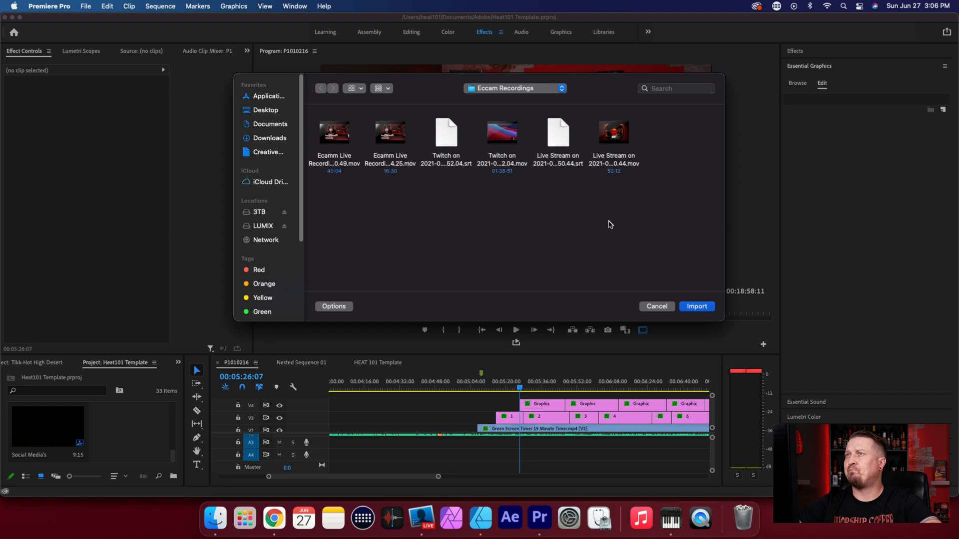
left_click(263, 126)
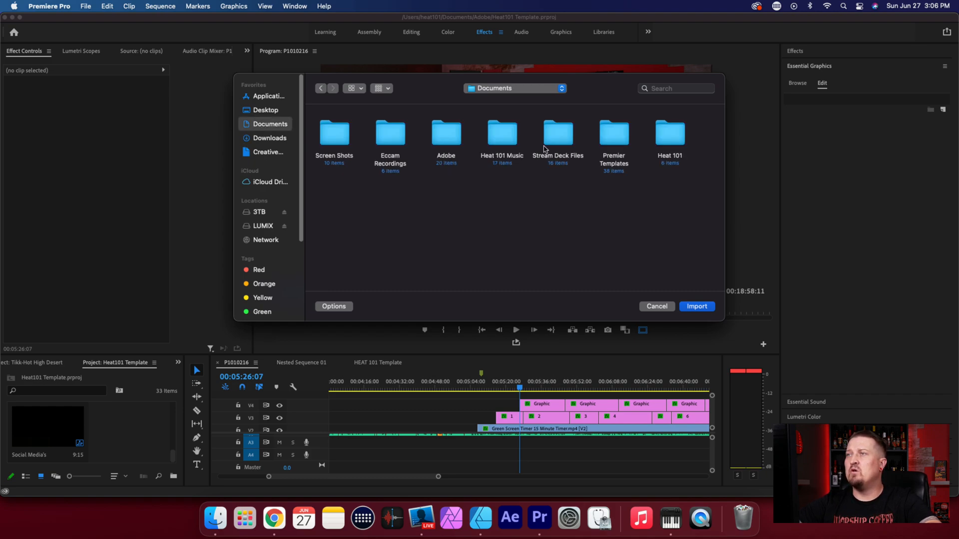
double_click(498, 134)
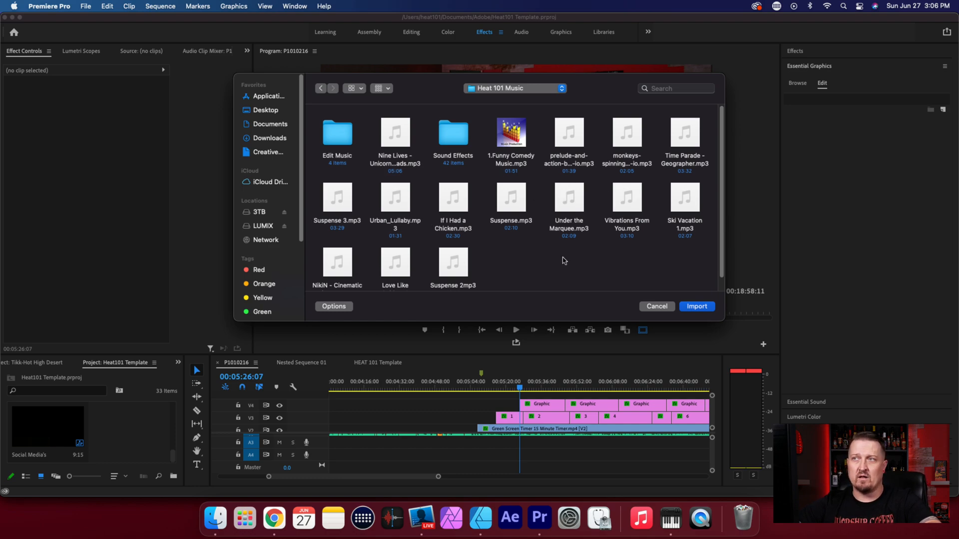
left_click(450, 128)
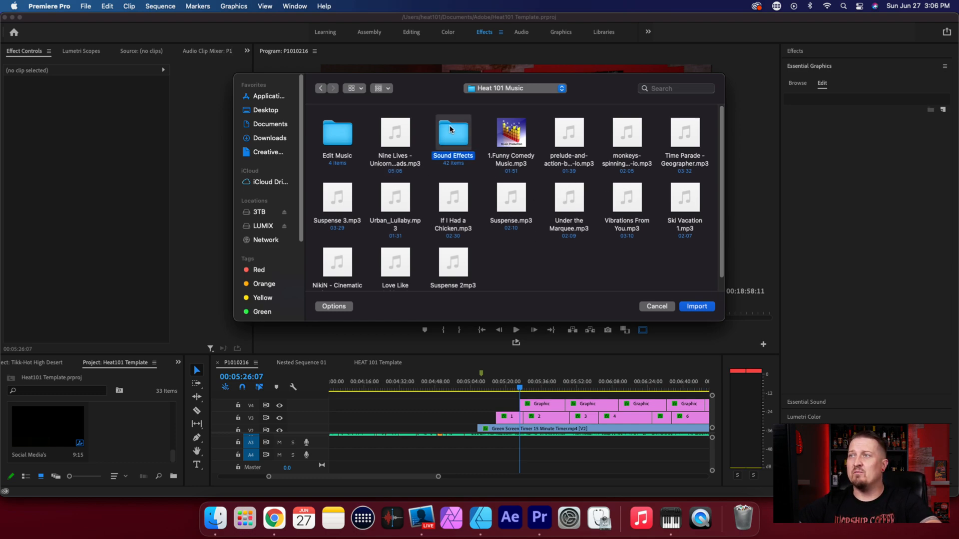
double_click(449, 129)
left_click_drag(721, 128, 721, 214)
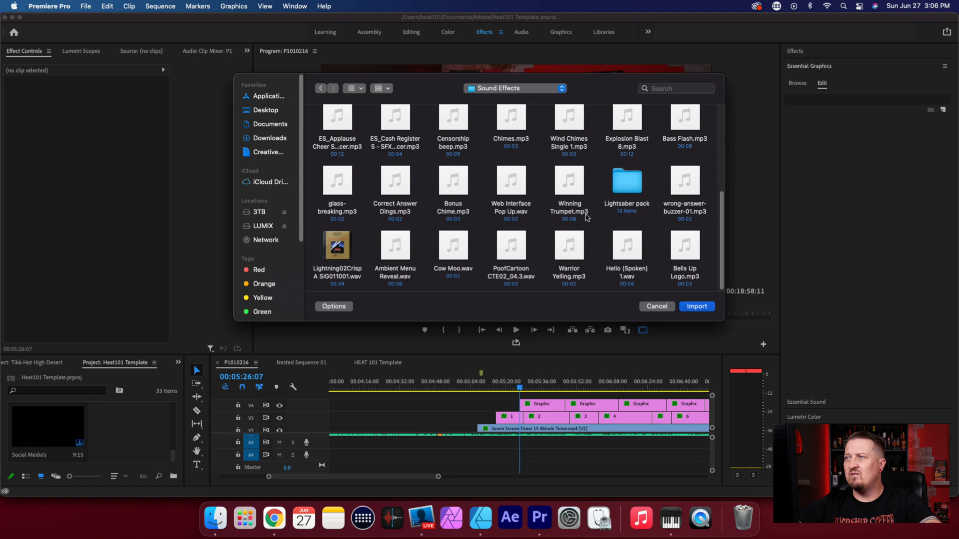
Preview the sound effects Web Interface Pop Up.wav and Bonus Chime.mp3 before importing
mouse_move(513, 186)
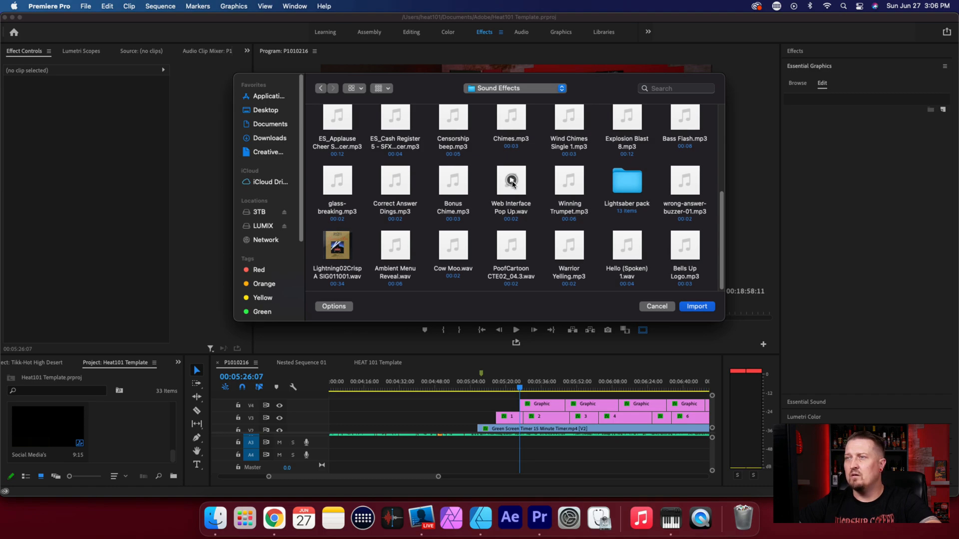
left_click(513, 184)
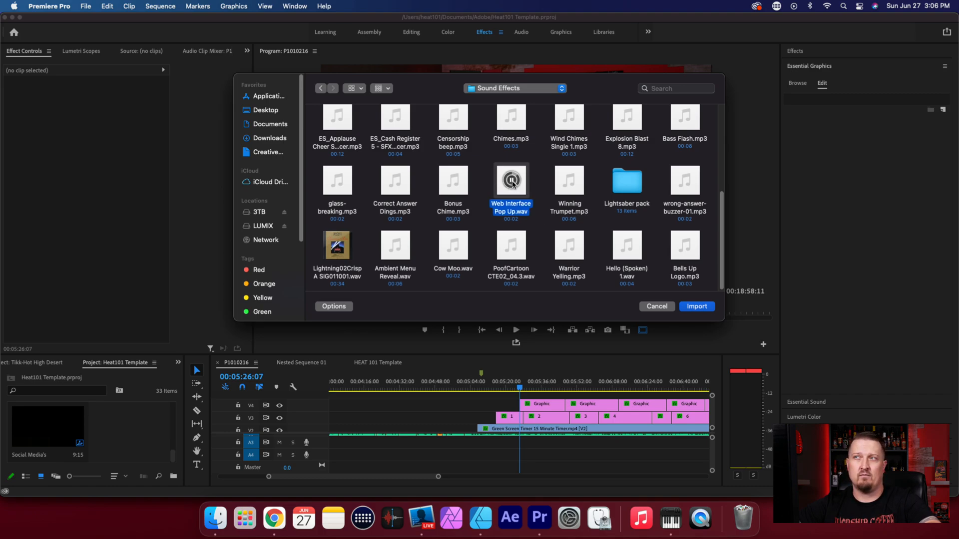
left_click(453, 182)
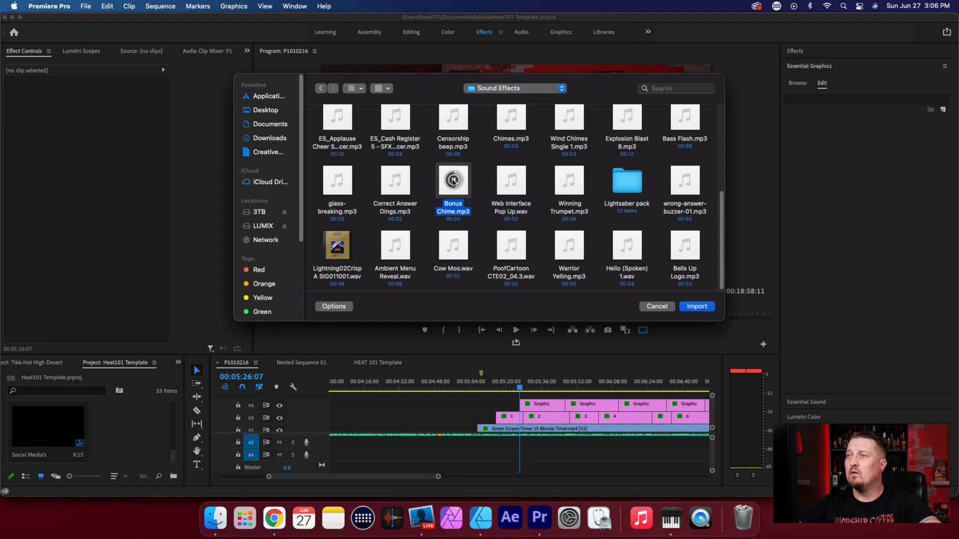
left_click(454, 181)
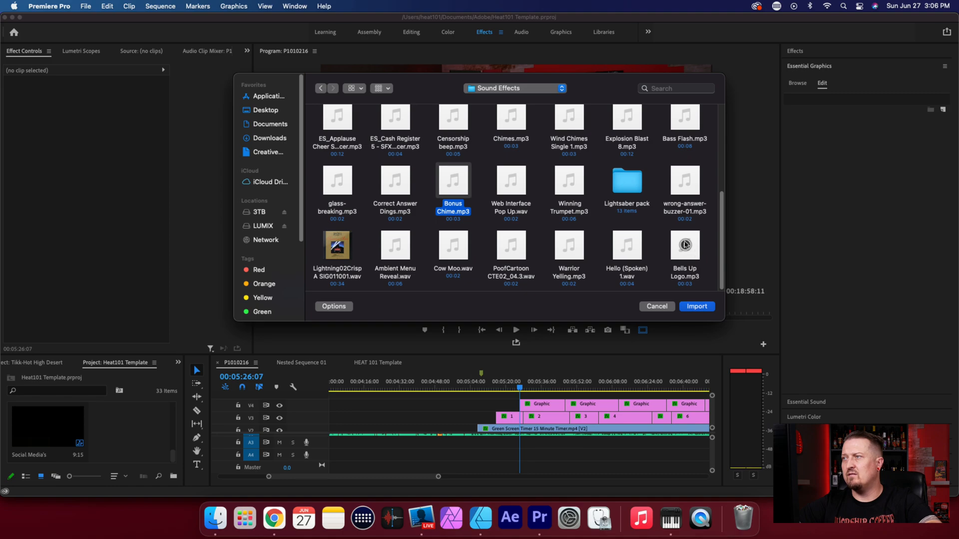
Import Bells Up Logo.mp3 into the Heat101 Template project and delete it from the project again
left_click(685, 245)
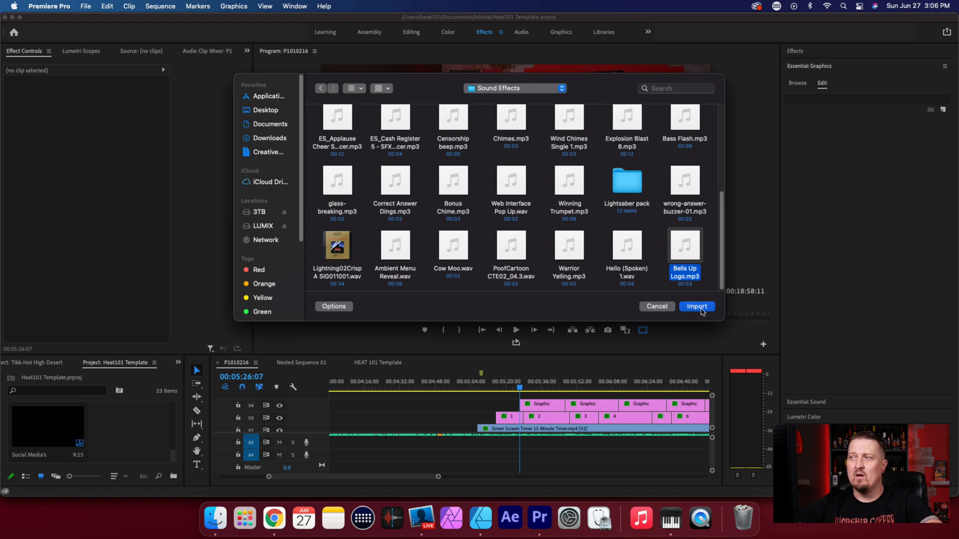
left_click(700, 307)
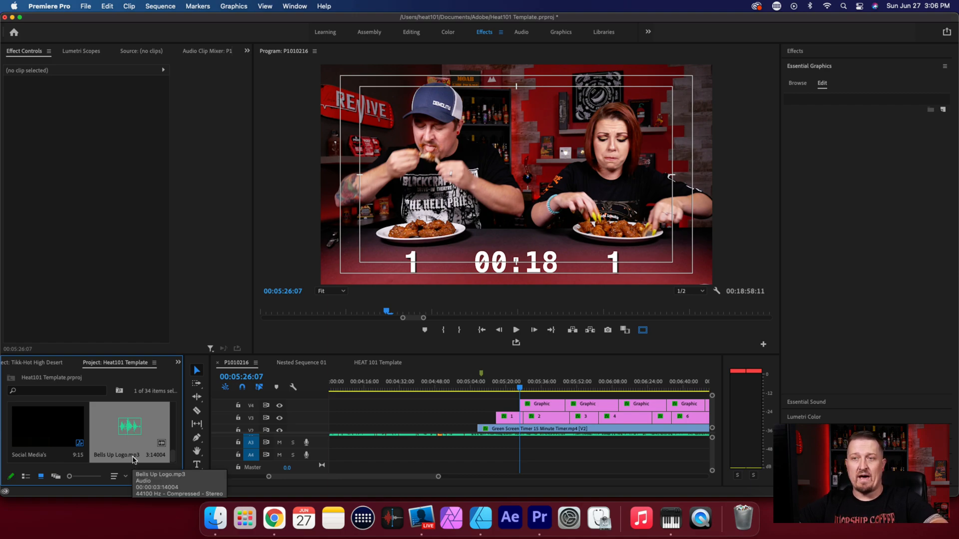
key("Delete")
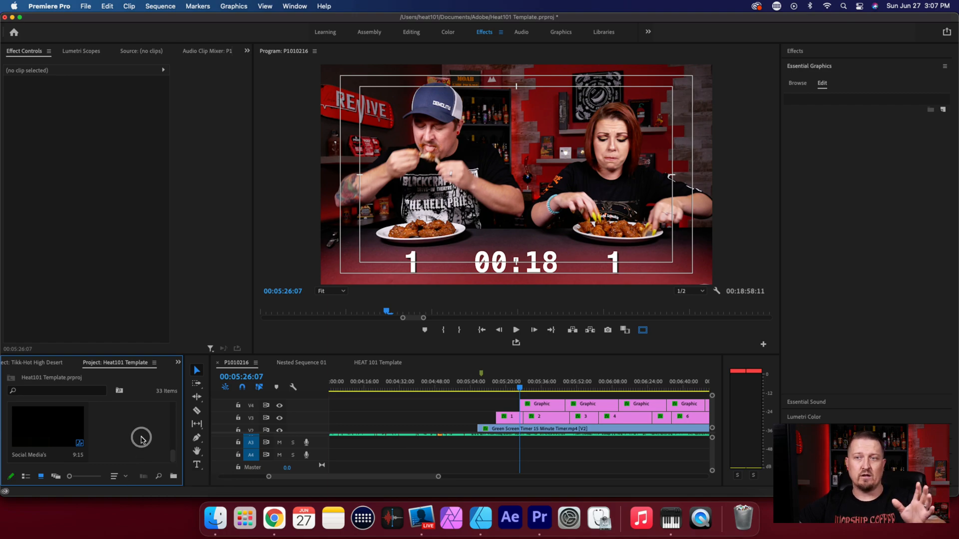
Import Bells Up Logo.mp3 from the Sound Effects folder into the Heat101 Template project
double_click(143, 441)
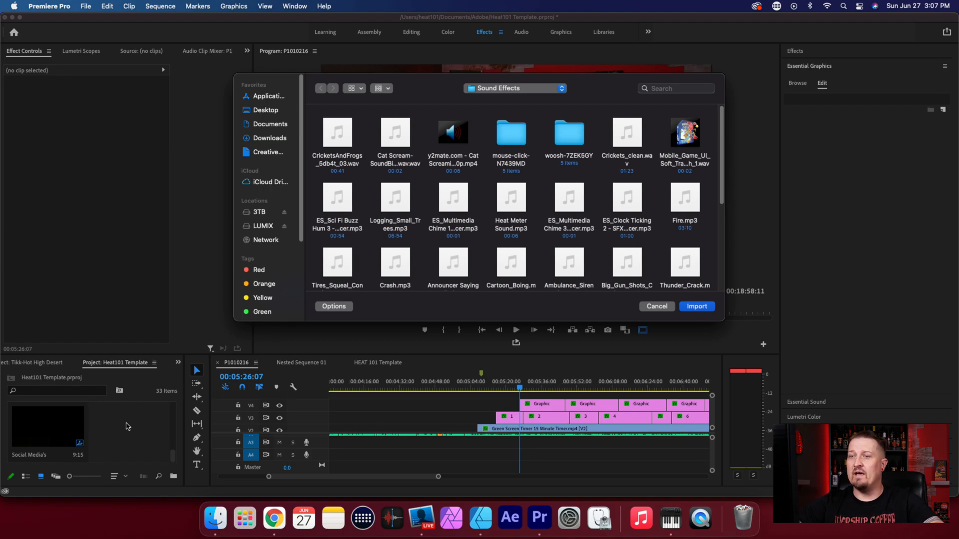
left_click_drag(722, 136, 720, 220)
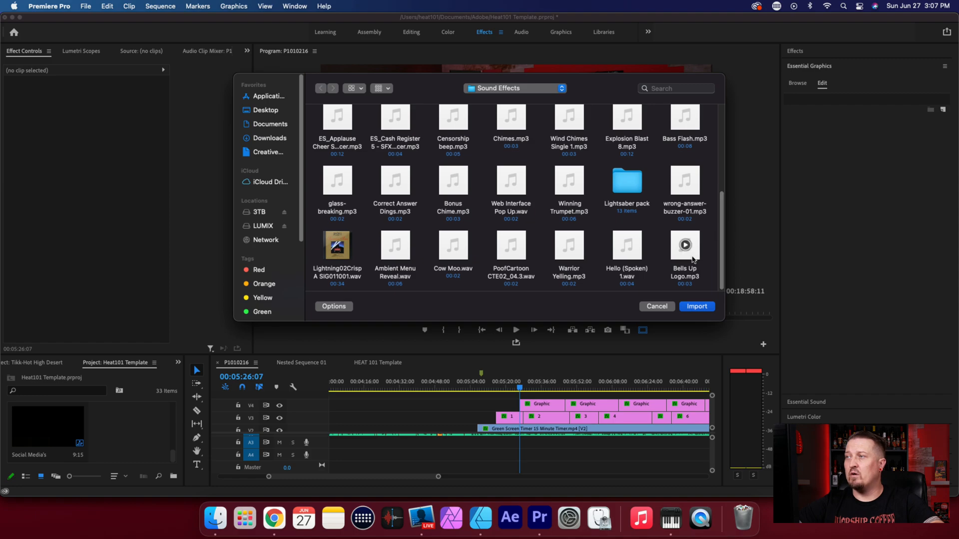
left_click(694, 255)
left_click(693, 309)
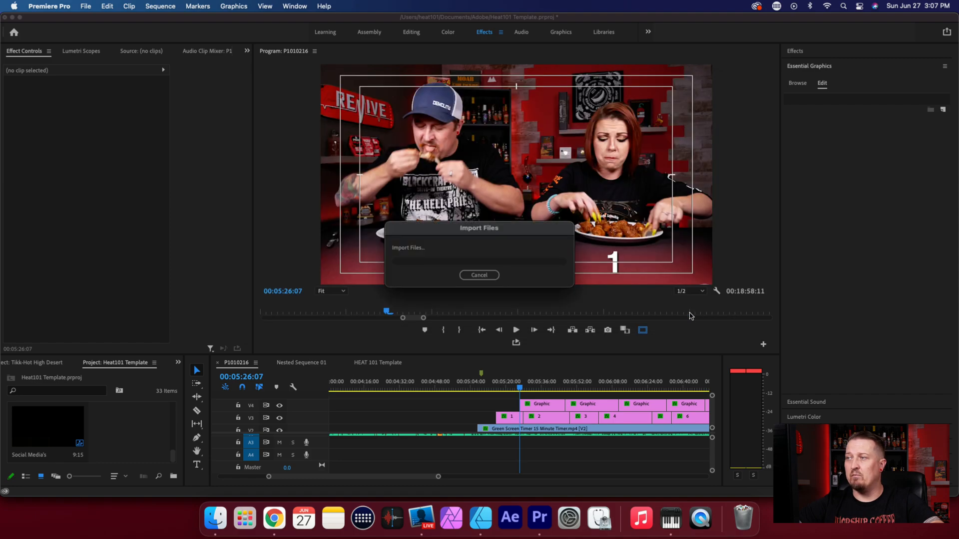
Place Bells Up Logo.mp3 on audio track A3 at the start of the first counter graphic, and lock tracks A1 and A2
left_click_drag(133, 432, 499, 465)
scroll(492, 457, "up", 3)
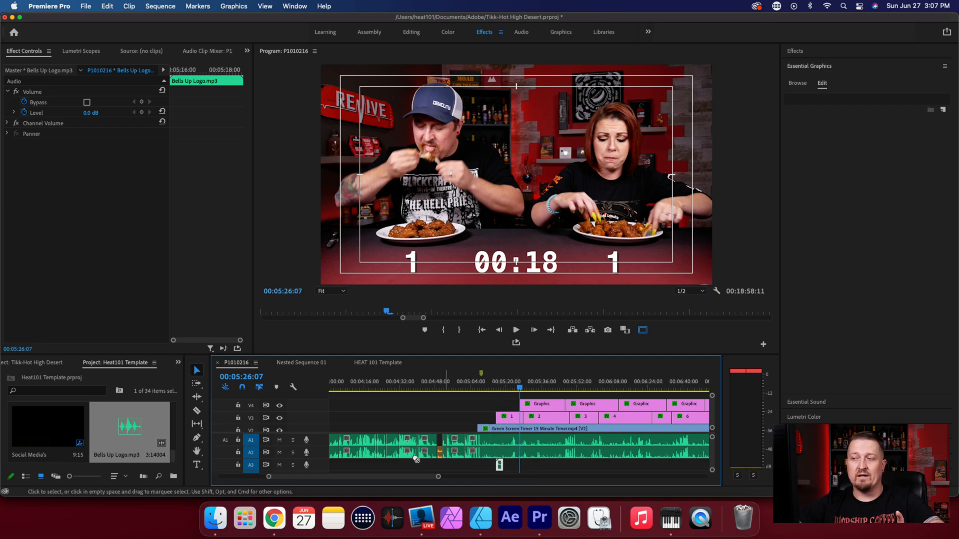
left_click(238, 440)
left_click(238, 452)
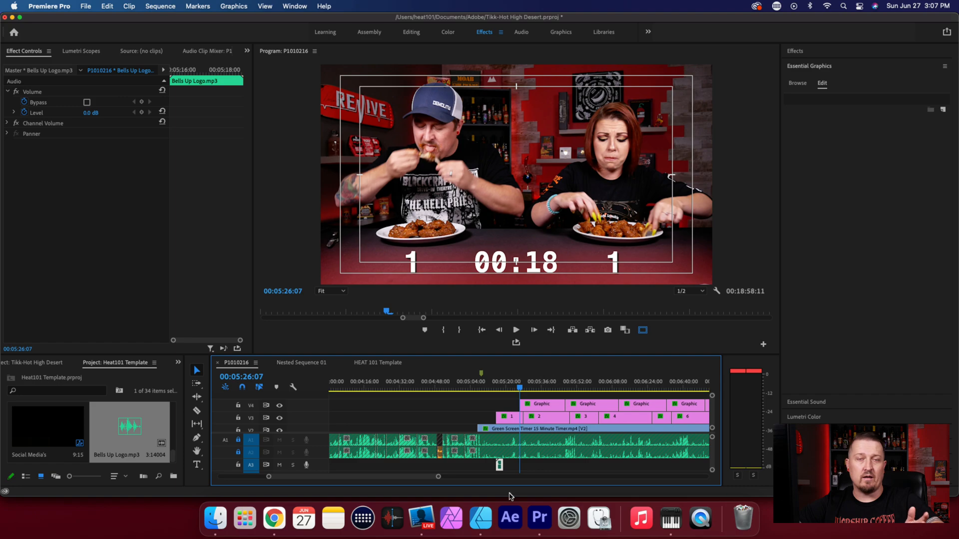
Play the sequence around the start of the first counter graphic to check the bell sound's timing
left_click(498, 382)
left_click_drag(437, 478, 358, 475)
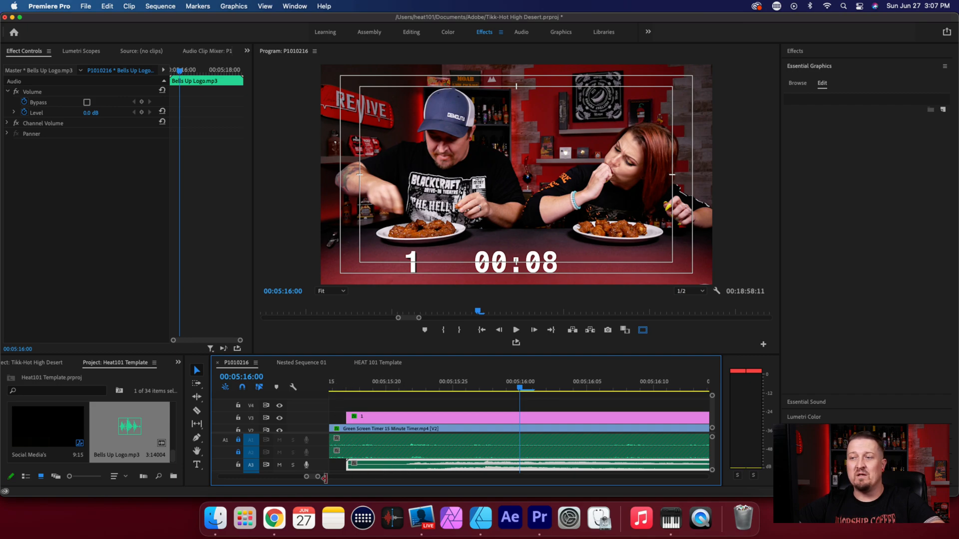
left_click_drag(324, 478, 352, 477)
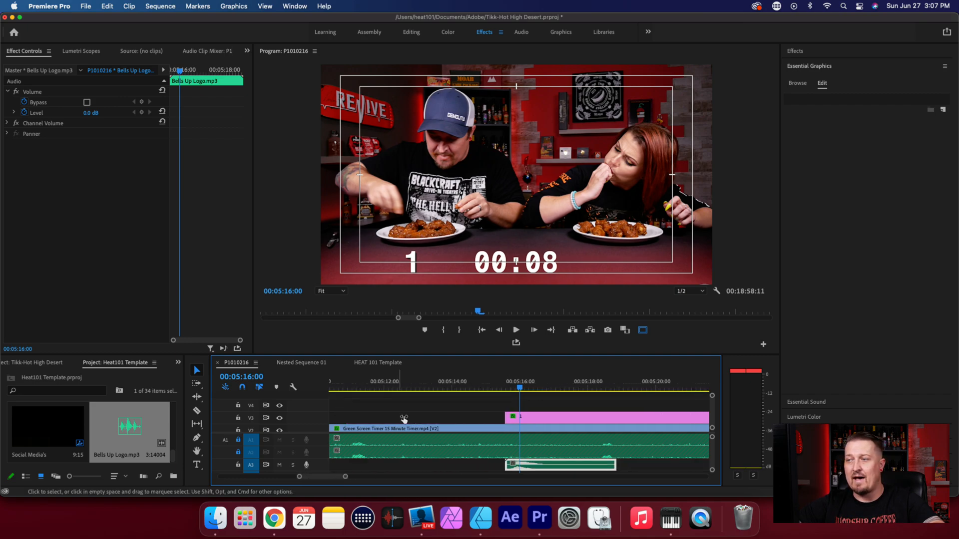
key("Up")
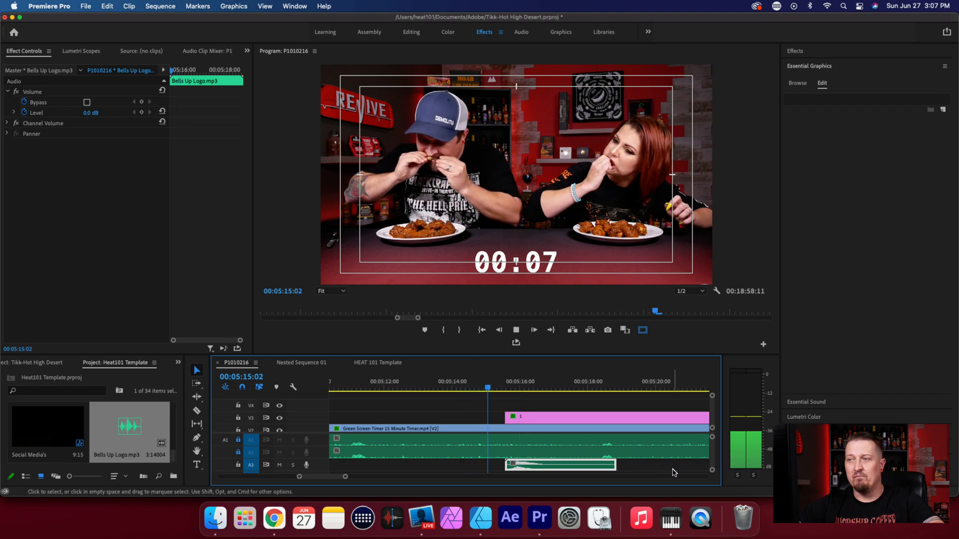
key("space")
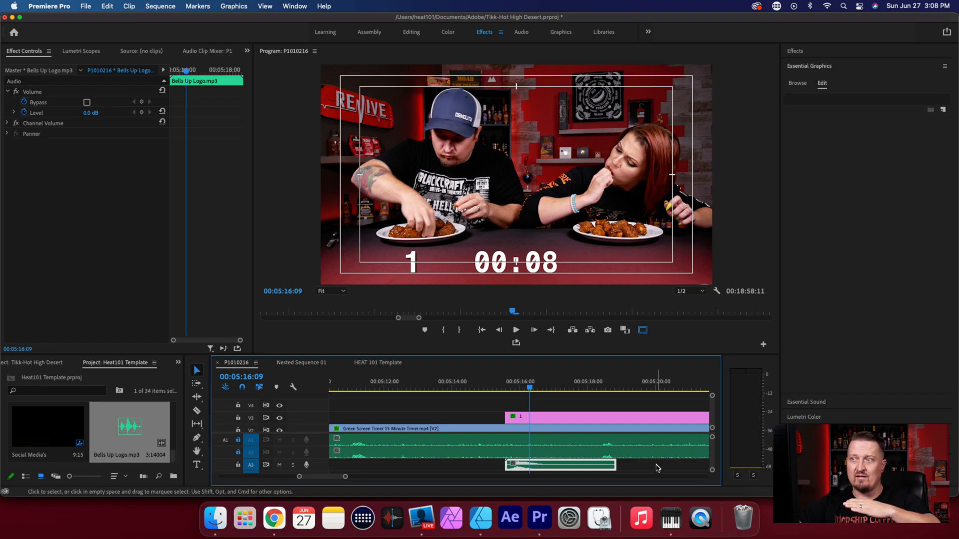
Split the bell clip on A3 with the Razor tool at 00:05:15:21, where its sound begins, and play from the cut
left_click_drag(346, 478, 331, 483)
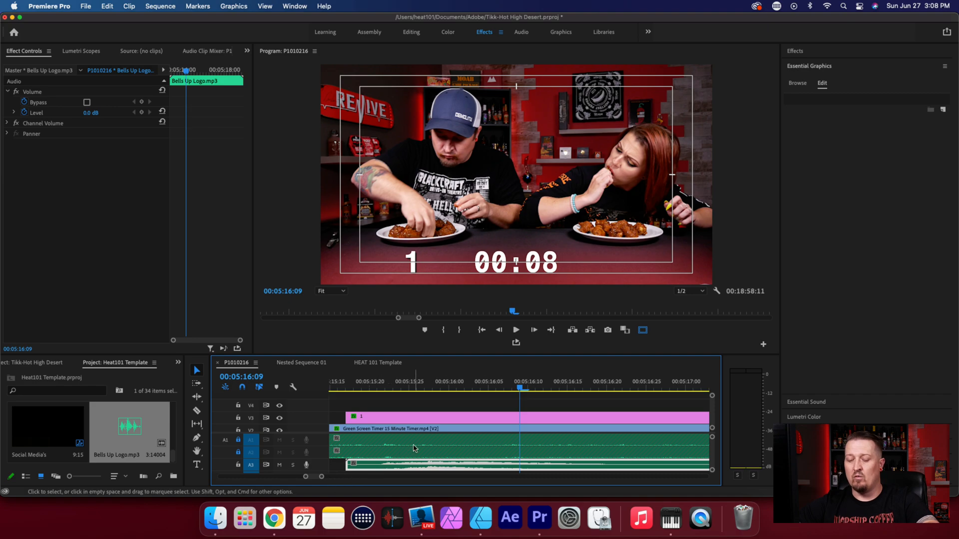
left_click(197, 410)
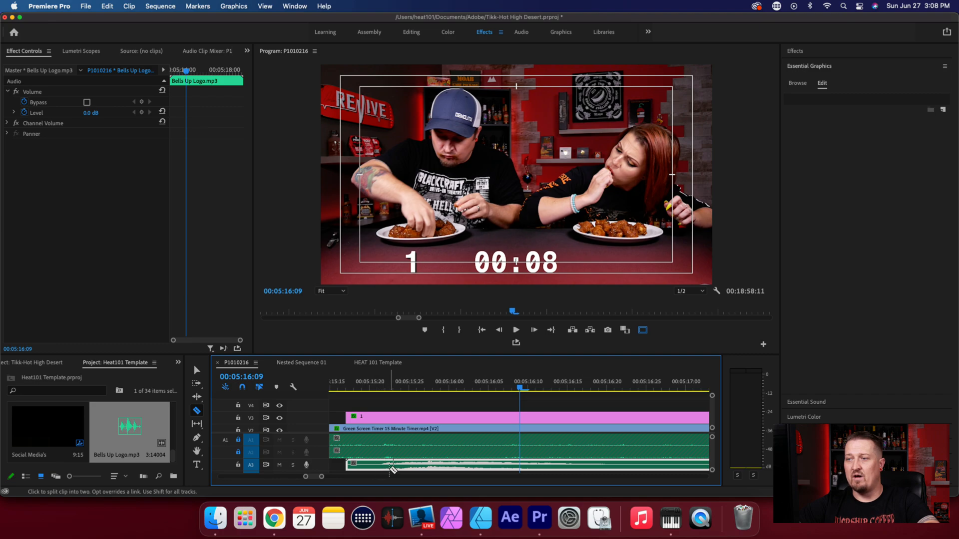
left_click(384, 388)
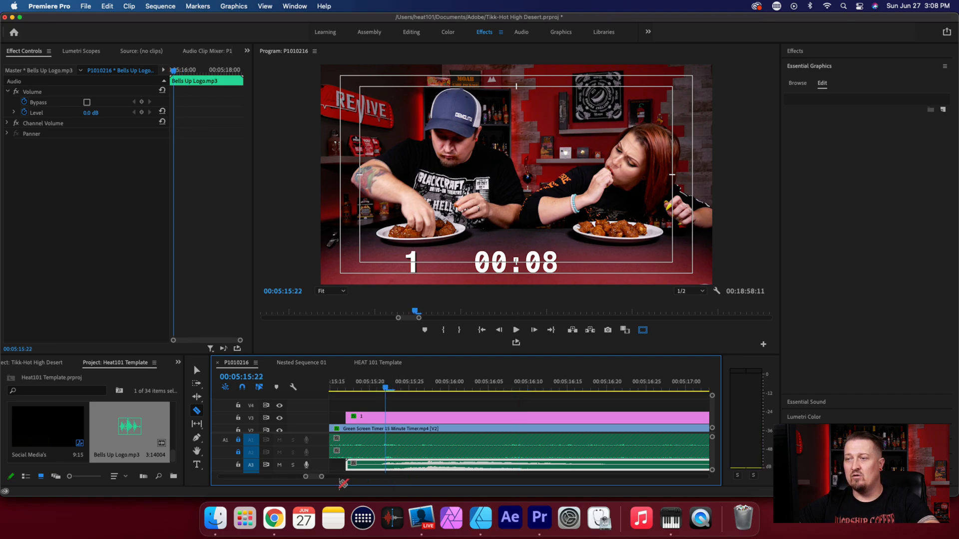
left_click_drag(322, 477, 320, 478)
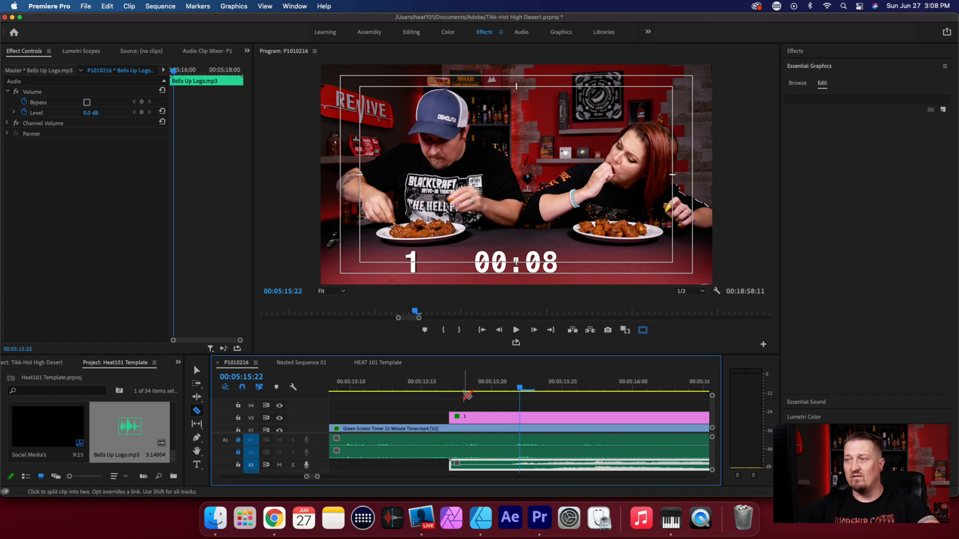
left_click_drag(523, 386, 511, 392)
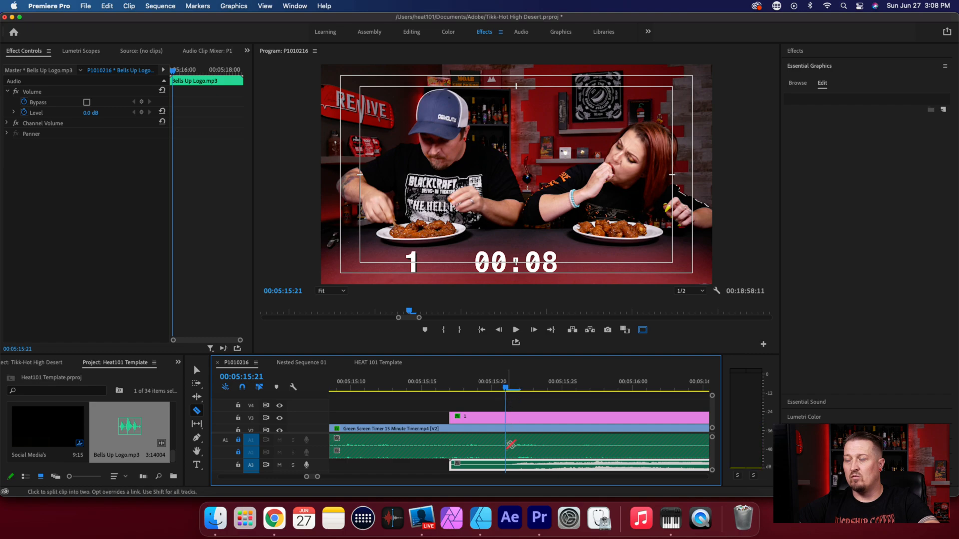
left_click(508, 464)
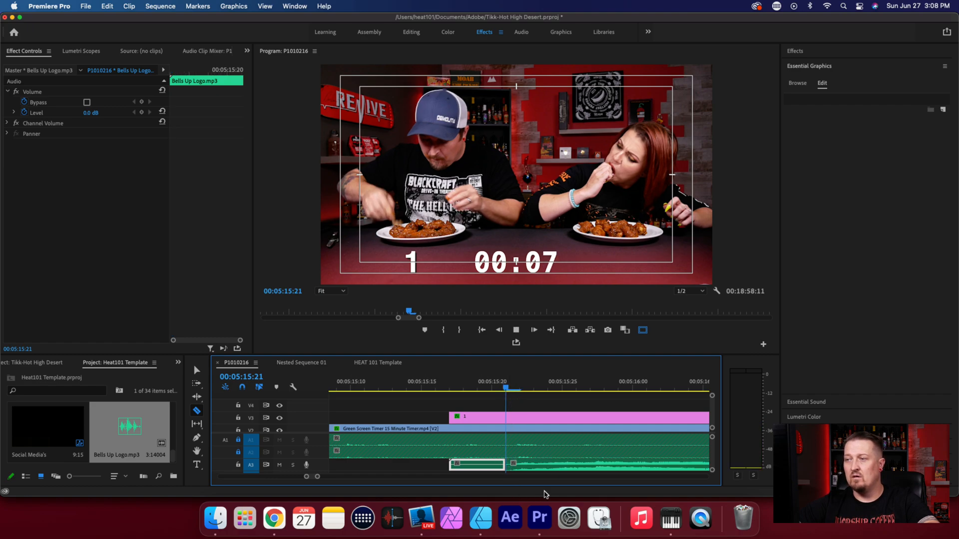
key("space")
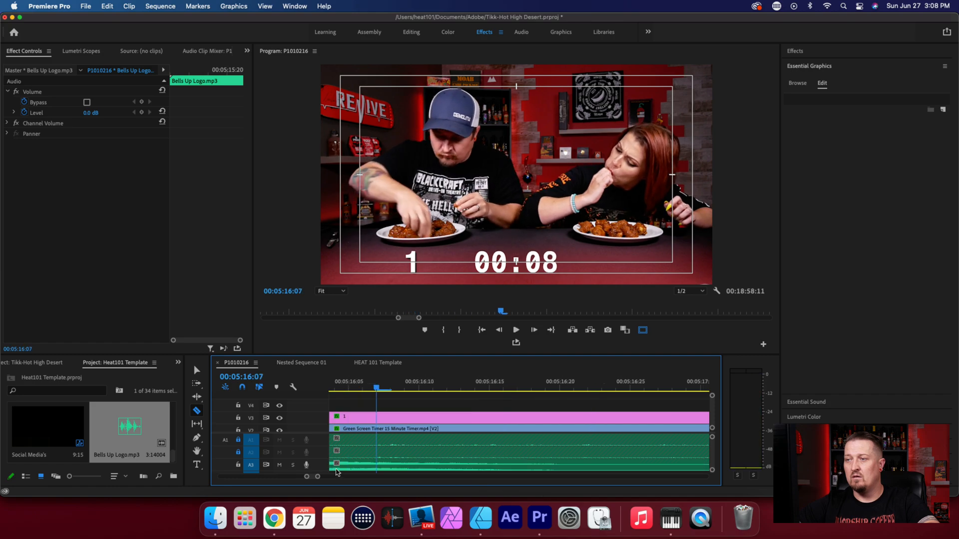
Delete the silent leading piece of the bell clip and move the remainder to start with the first counter graphic
left_click_drag(319, 477, 332, 482)
left_click(482, 387)
left_click_drag(336, 477, 319, 480)
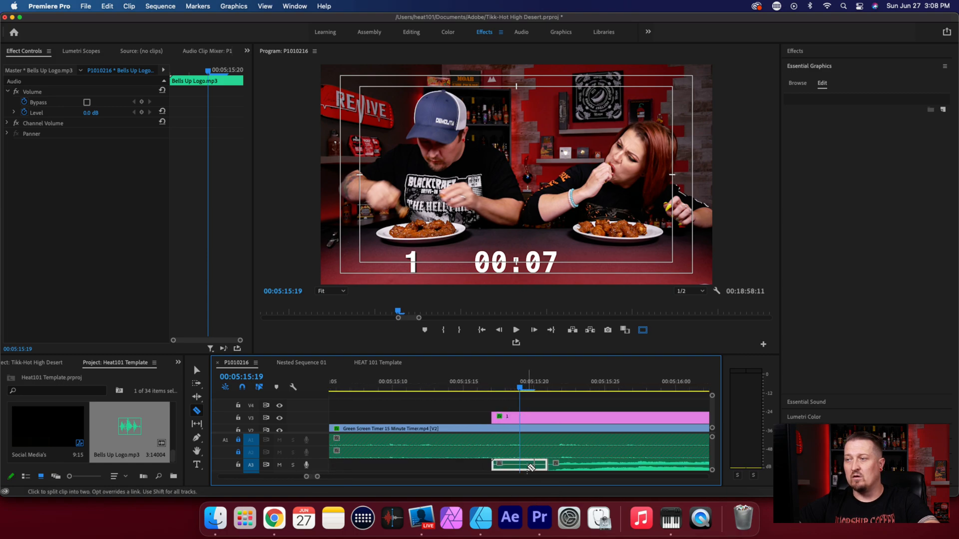
right_click(531, 468)
left_click(548, 128)
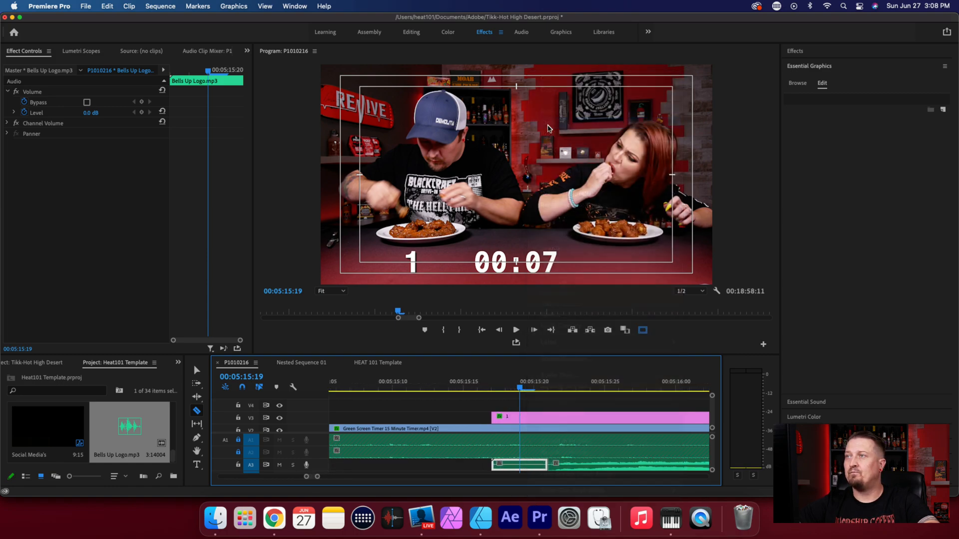
key("v")
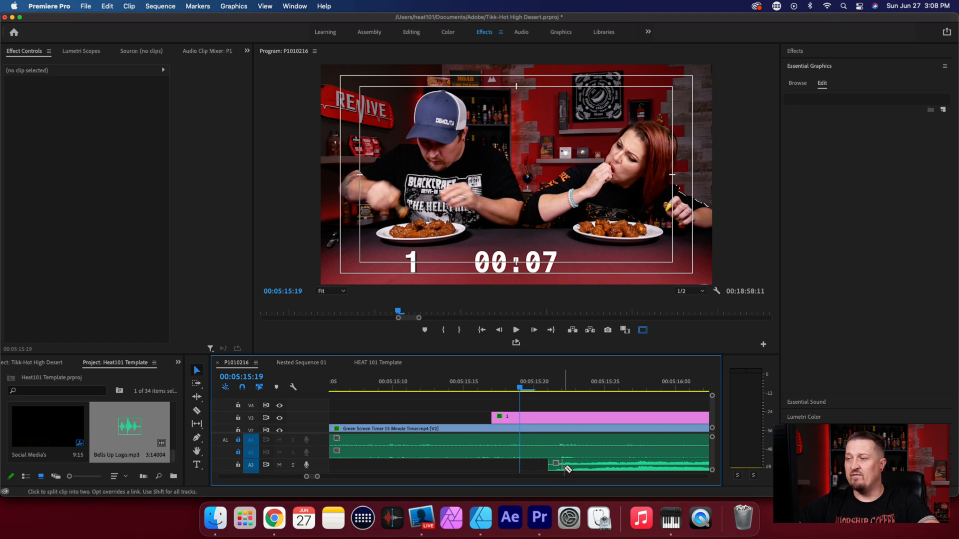
left_click_drag(568, 468, 518, 466)
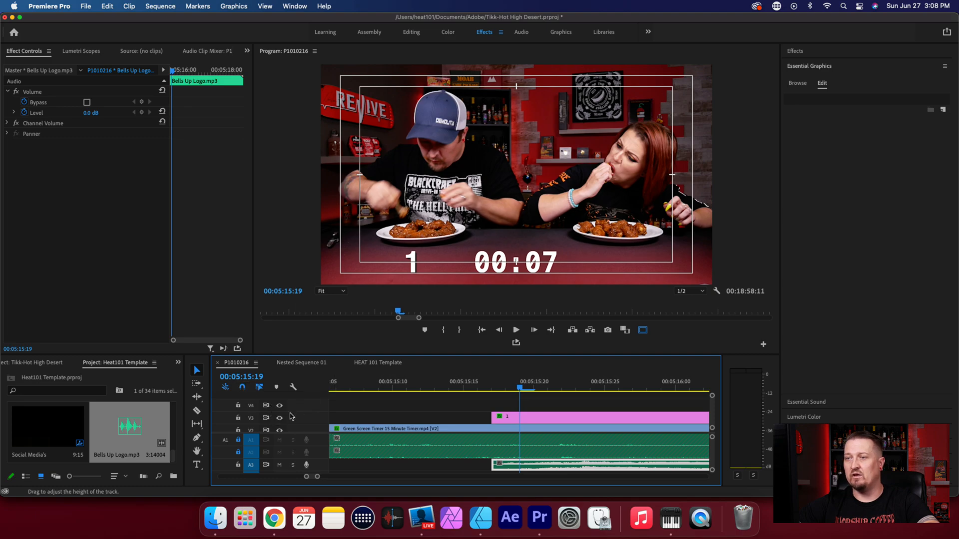
Play the dialogue before the timer and the start of the first counter graphic to compare the bell's loudness with the voices
left_click(421, 386)
left_click_drag(317, 477, 342, 480)
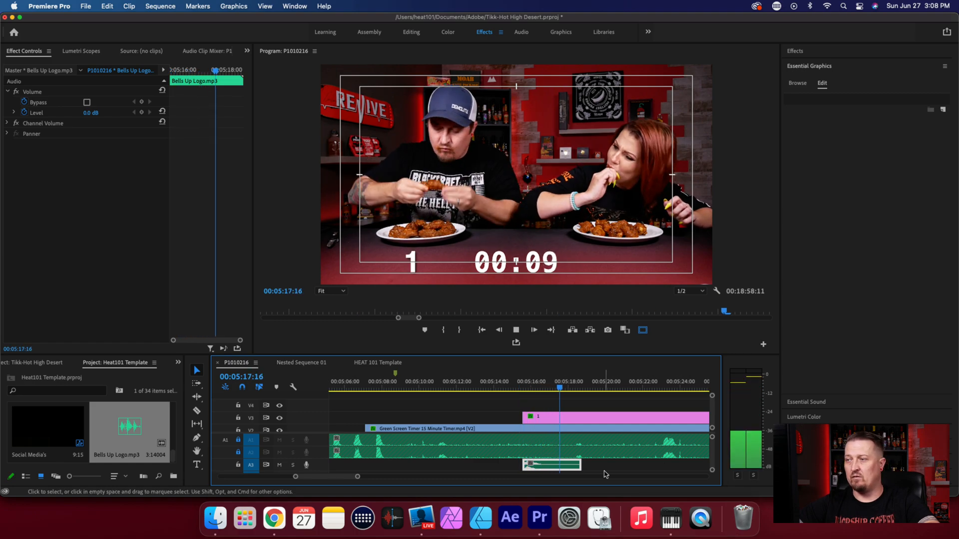
key("space")
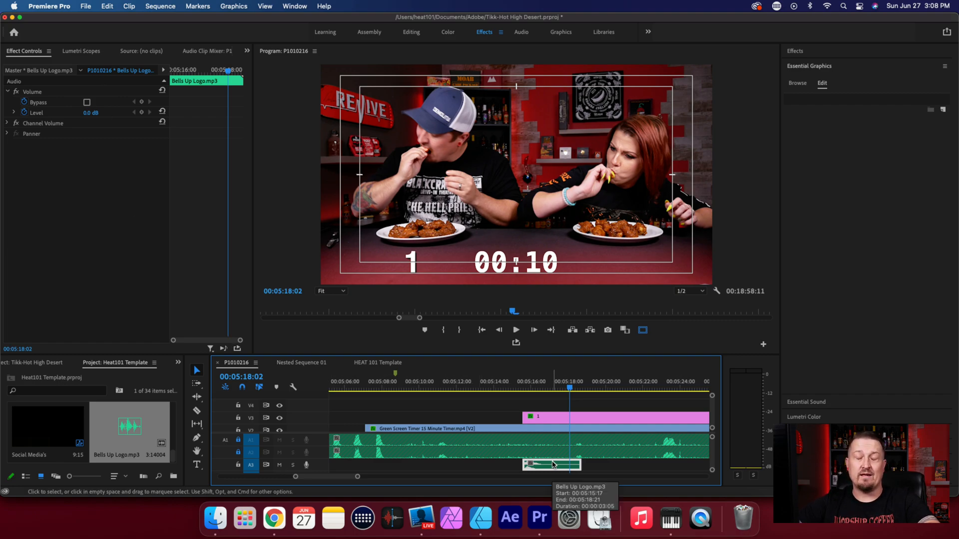
left_click(334, 386)
key("space")
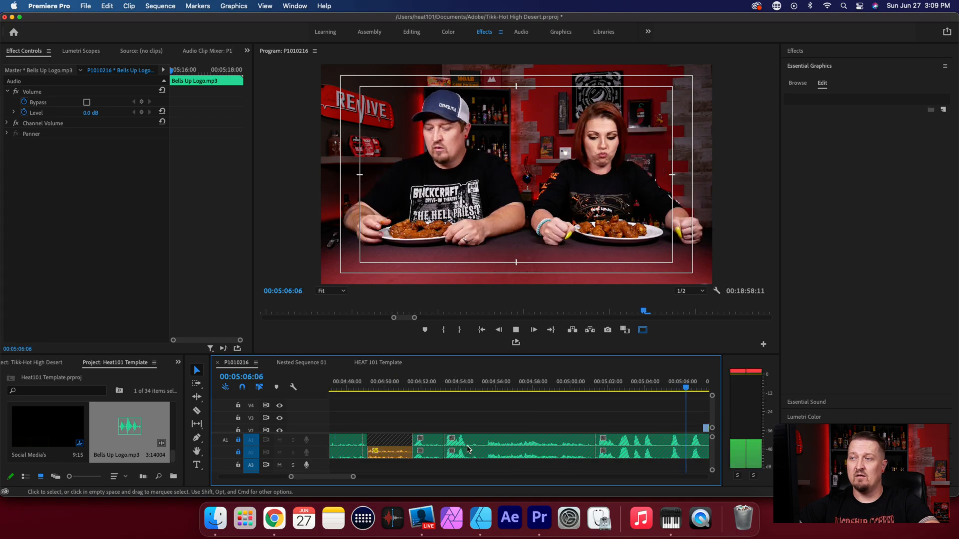
key("space")
left_click(507, 386)
key("space")
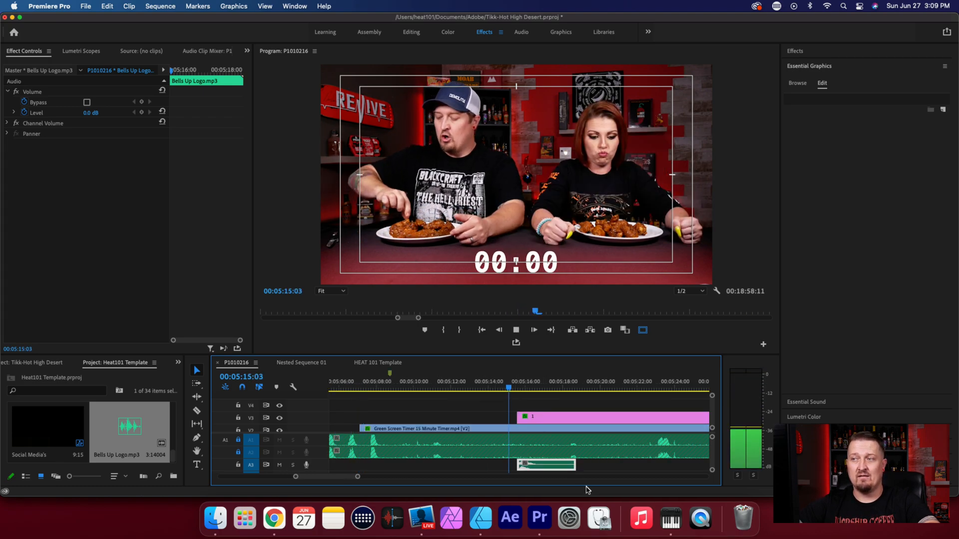
key("space")
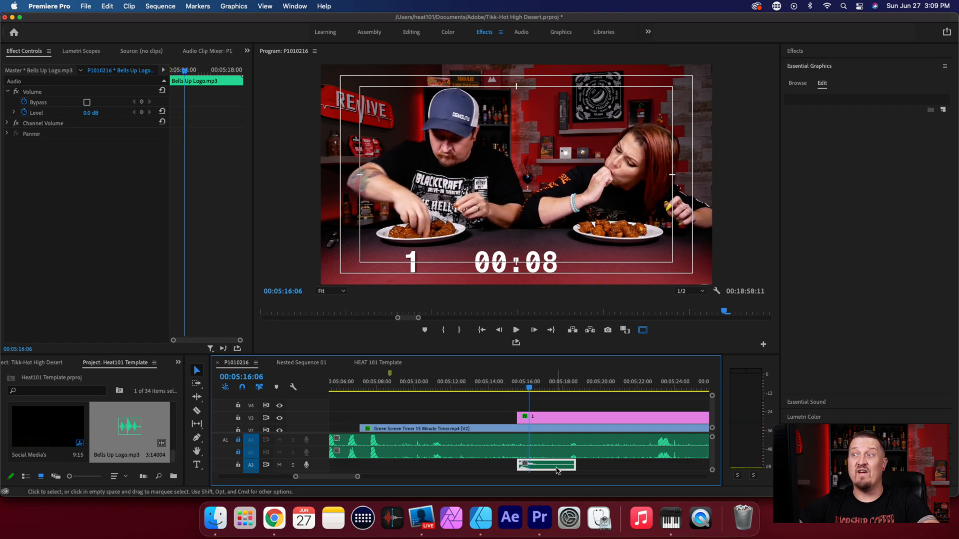
left_click(90, 113)
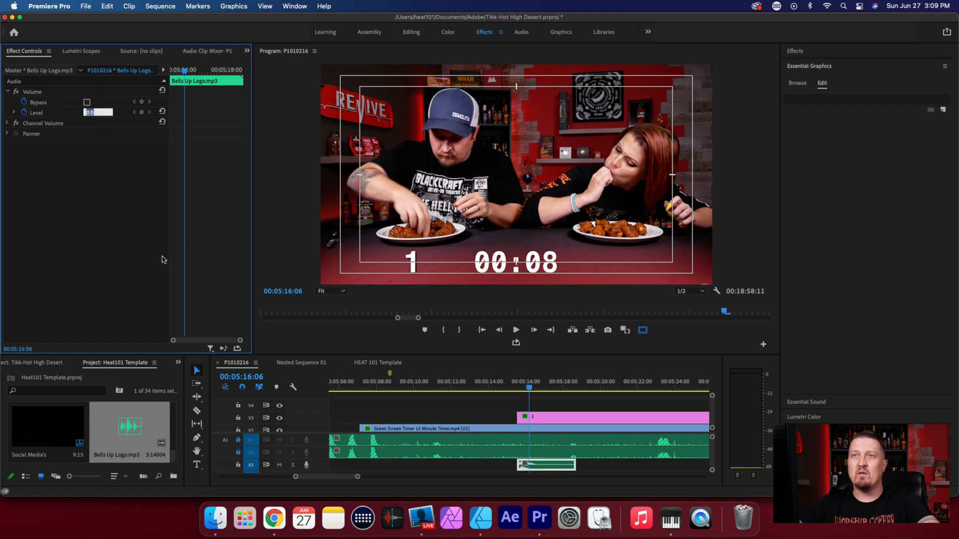
left_click(130, 224)
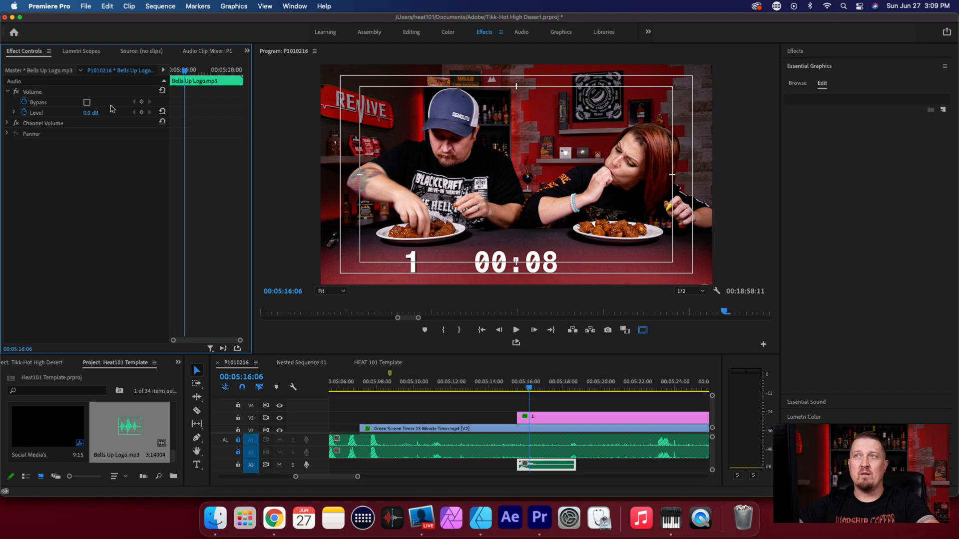
left_click(248, 51)
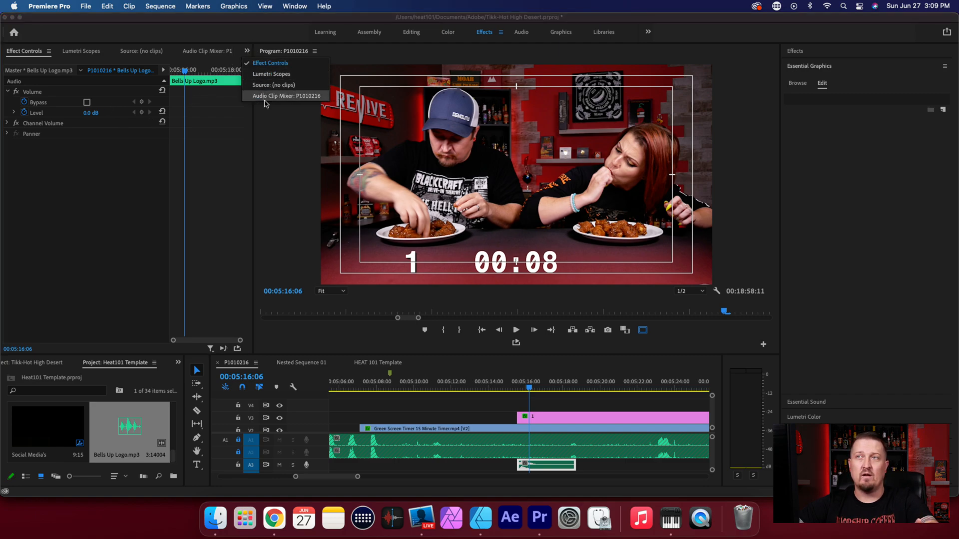
left_click(269, 64)
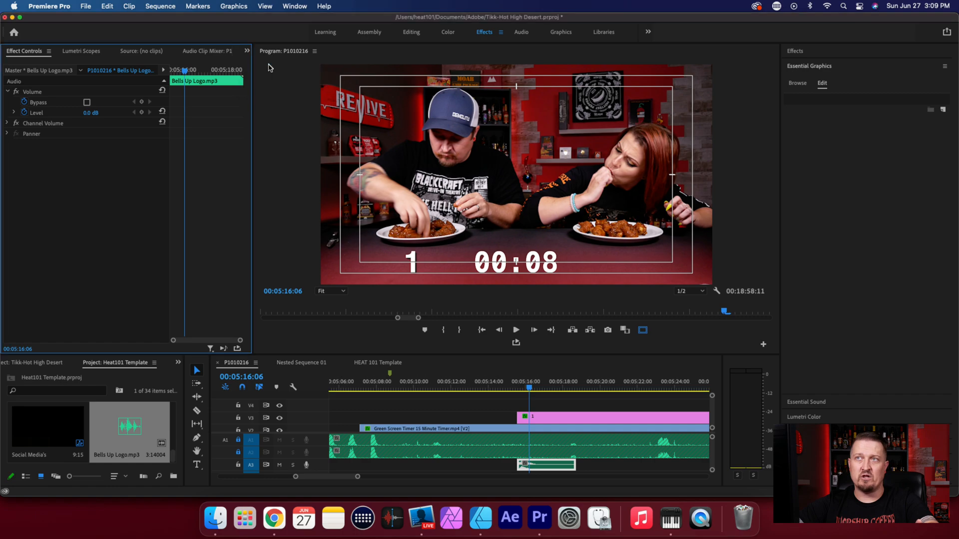
left_click(88, 113)
left_click(91, 169)
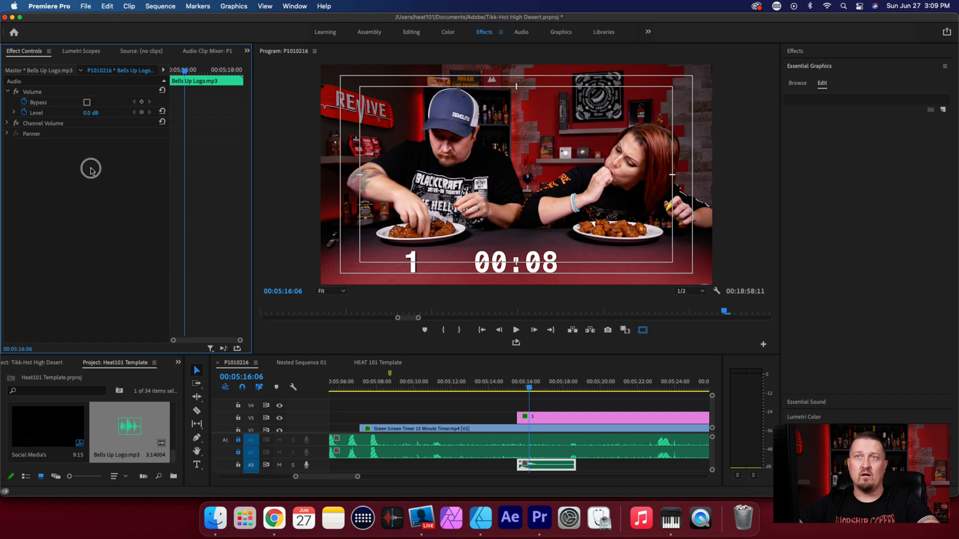
Set the bell clip's volume level to -15 dB and play from just before the first counter graphic to hear it
left_click(90, 113)
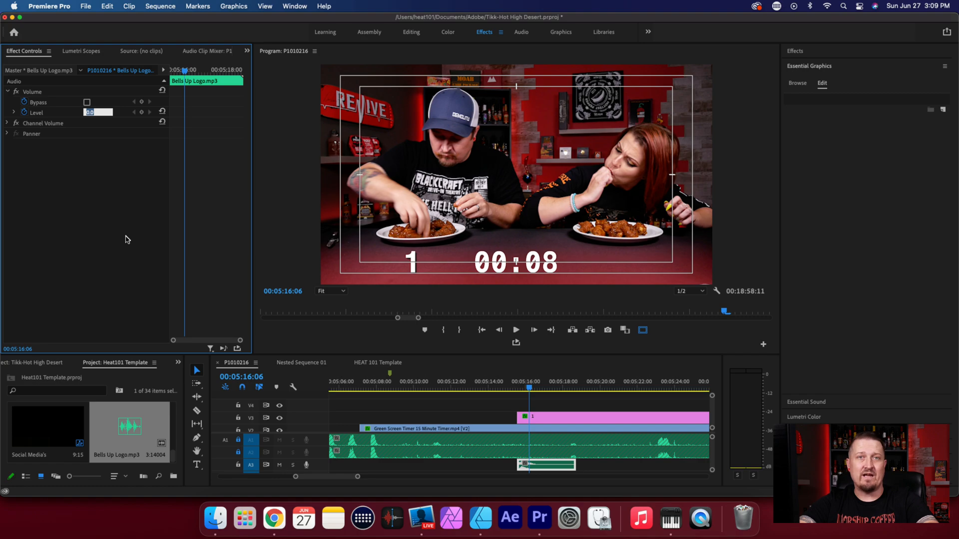
type("-15")
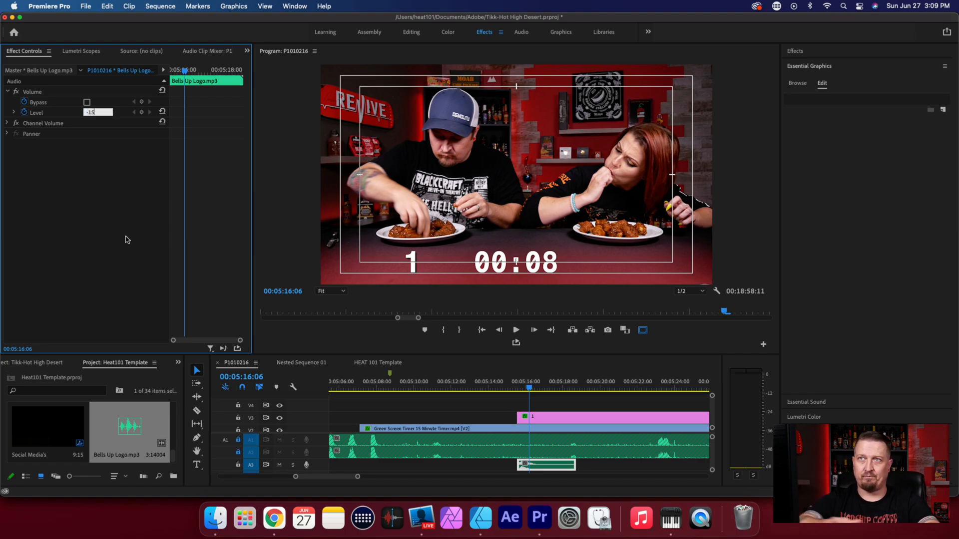
left_click(142, 113)
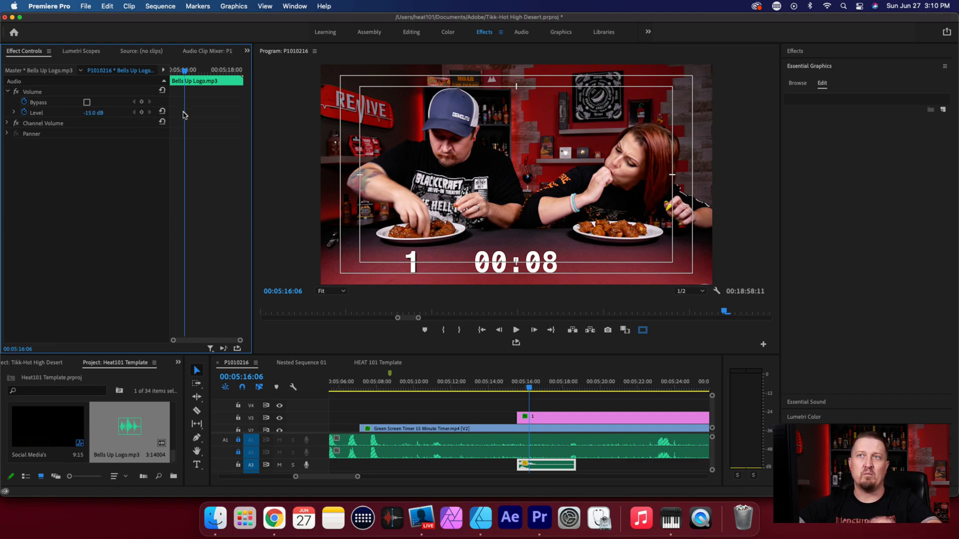
left_click(497, 385)
key("space")
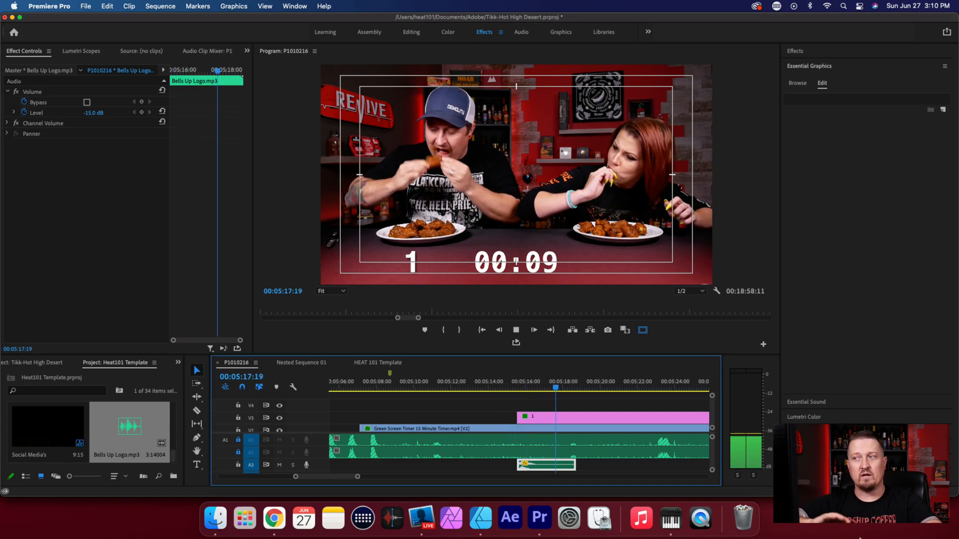
key("space")
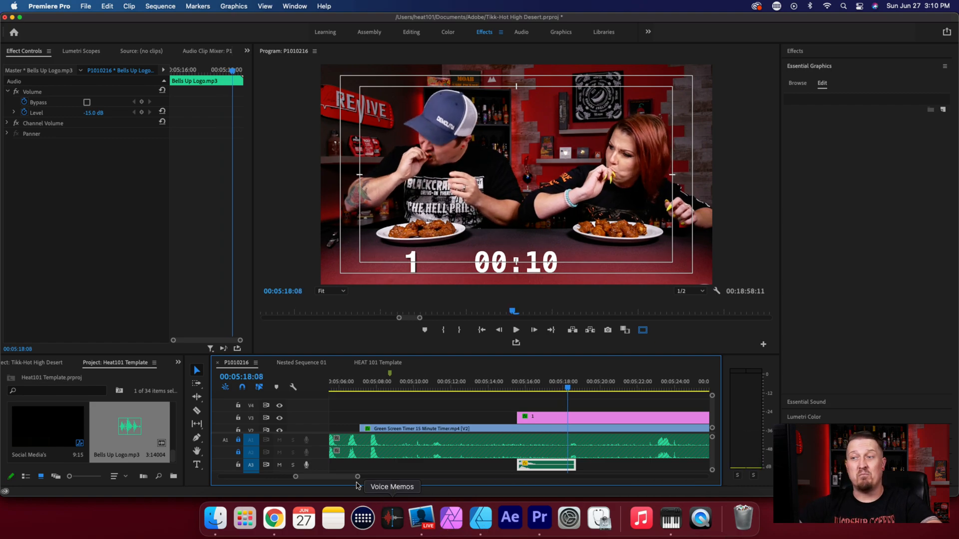
left_click_drag(357, 481, 369, 483)
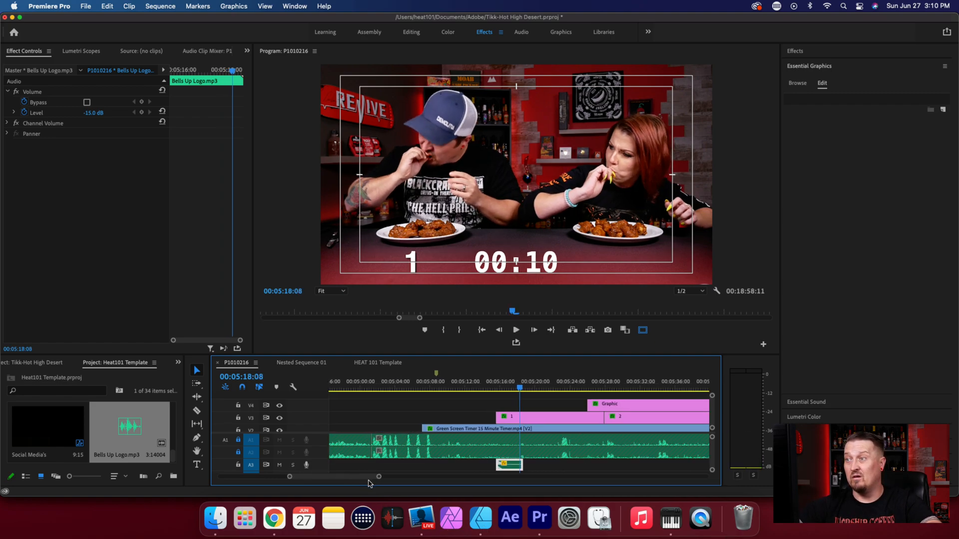
scroll(361, 482, "down", 5)
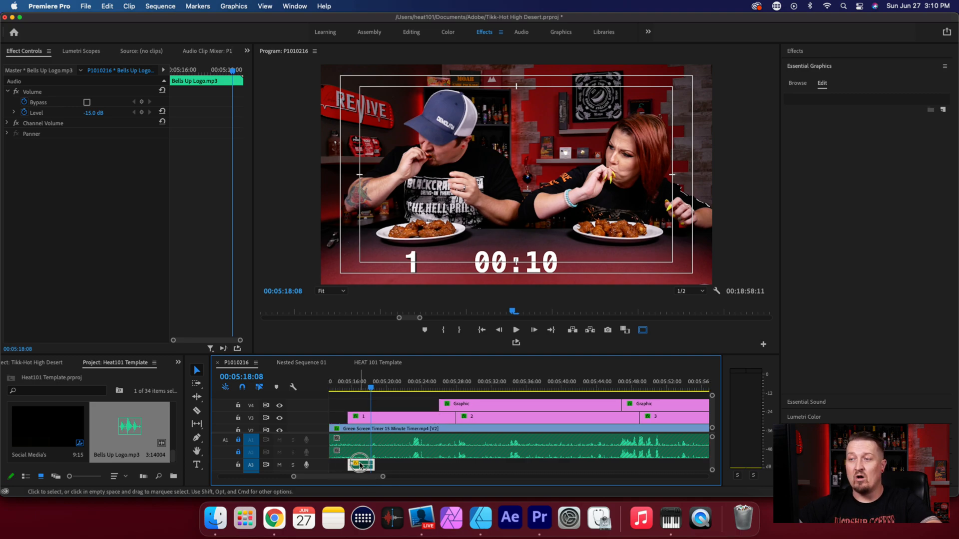
right_click(356, 464)
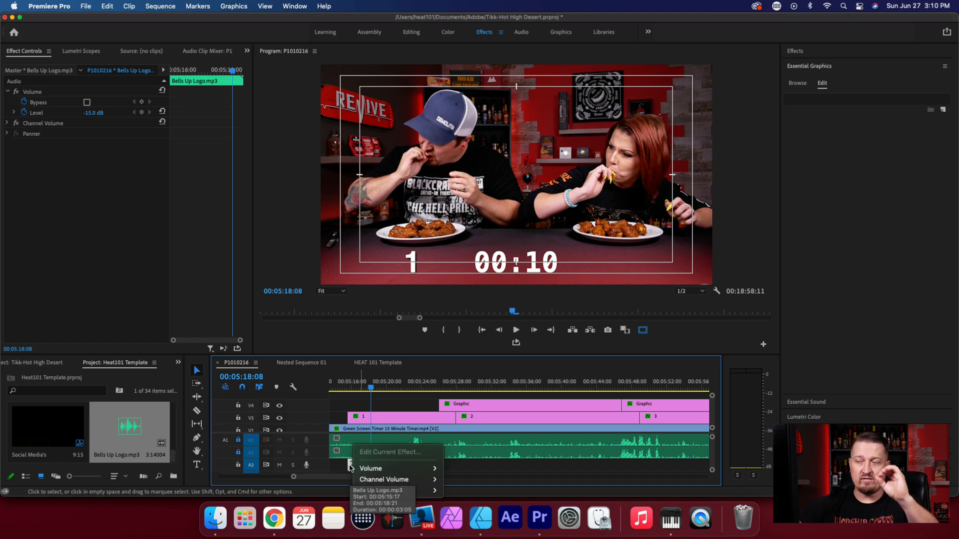
mouse_move(385, 478)
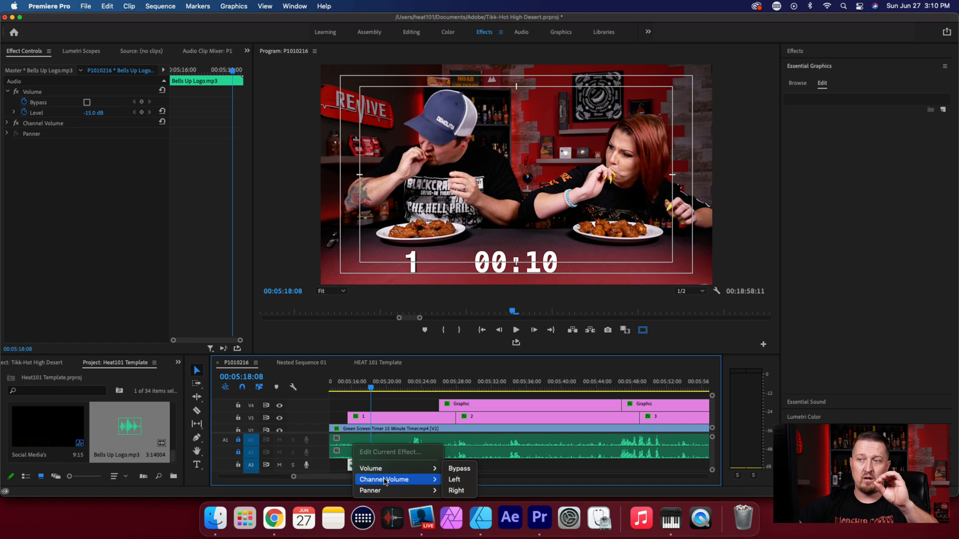
left_click(356, 468)
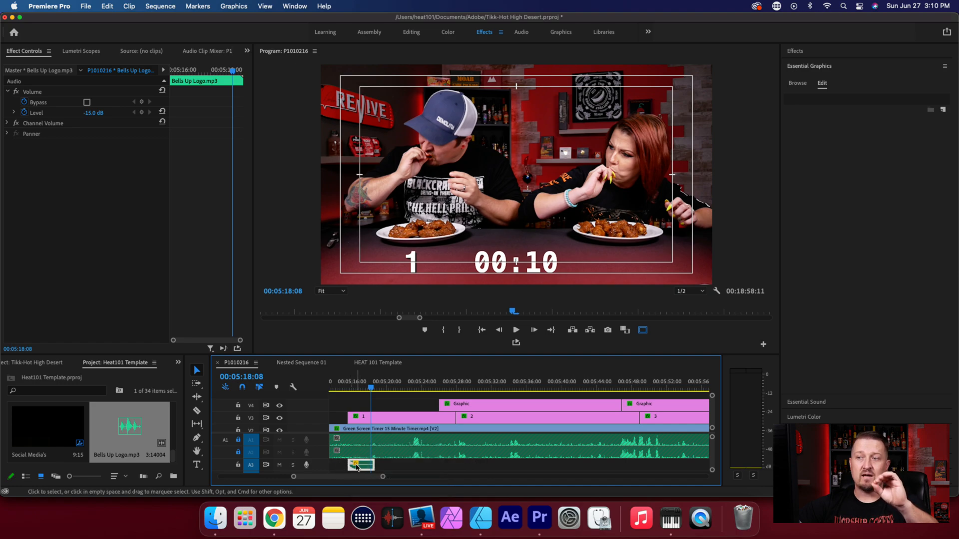
left_click_drag(383, 477, 344, 477)
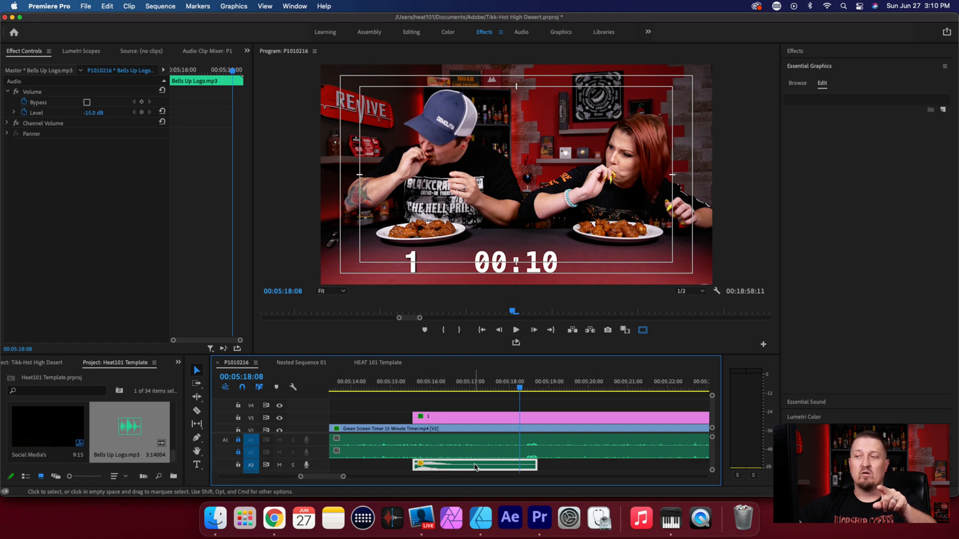
left_click(420, 465)
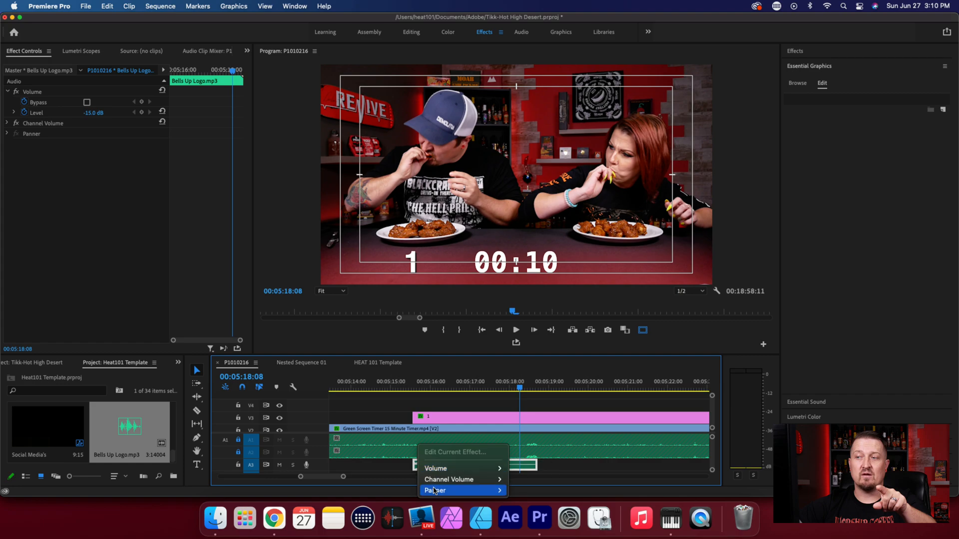
key("Escape")
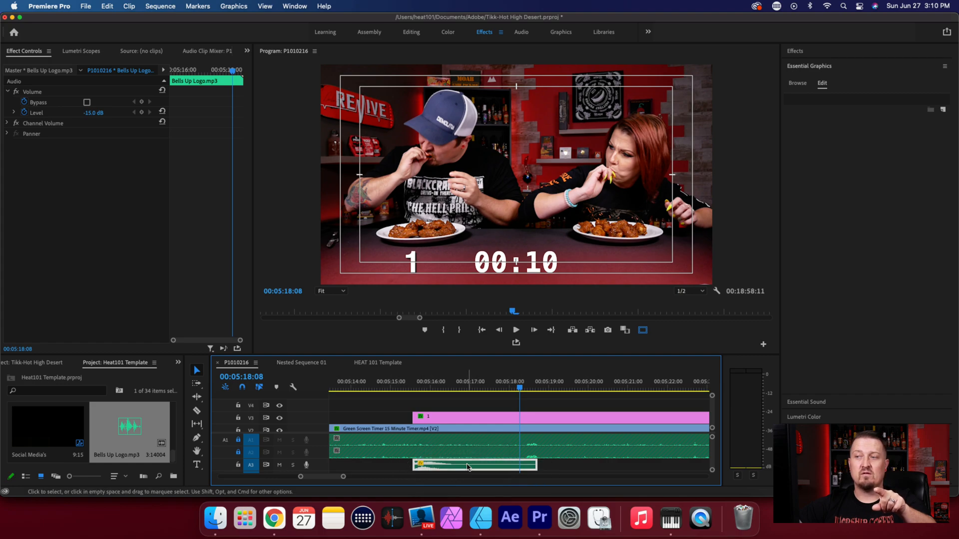
Copy the bell clip on A3 and paste a duplicate on the same track just before the V4 counter graphic starts
right_click(467, 466)
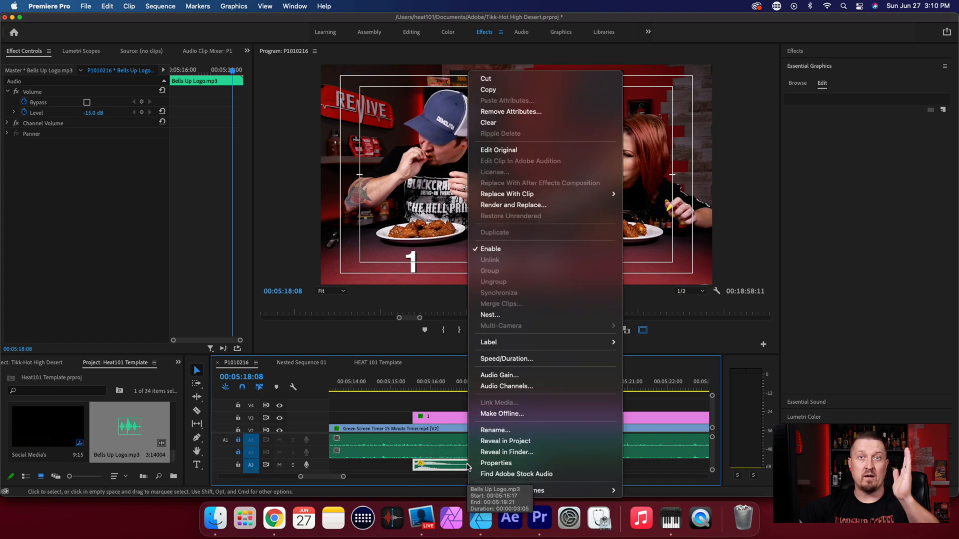
left_click(494, 91)
left_click_drag(343, 477, 383, 477)
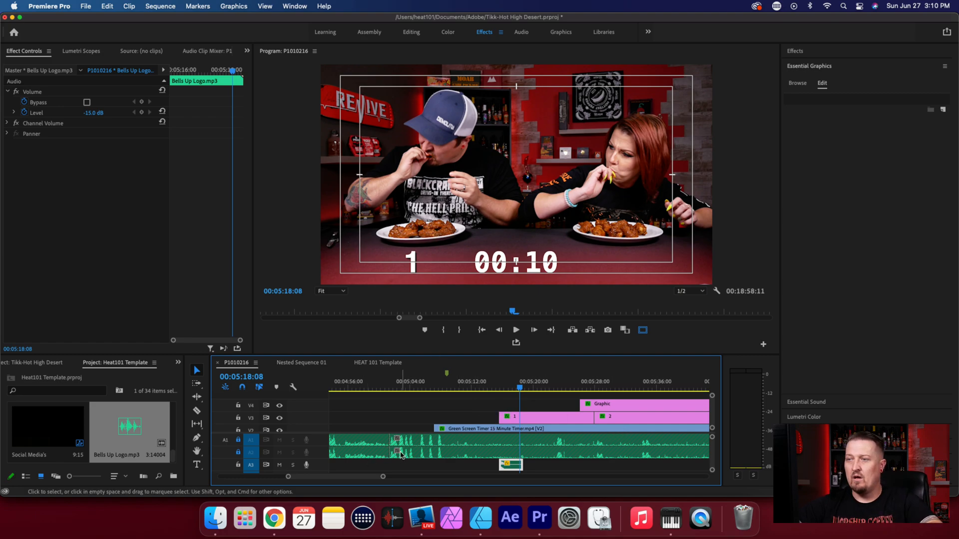
left_click(526, 392)
left_click_drag(526, 393, 573, 401)
key("super+v")
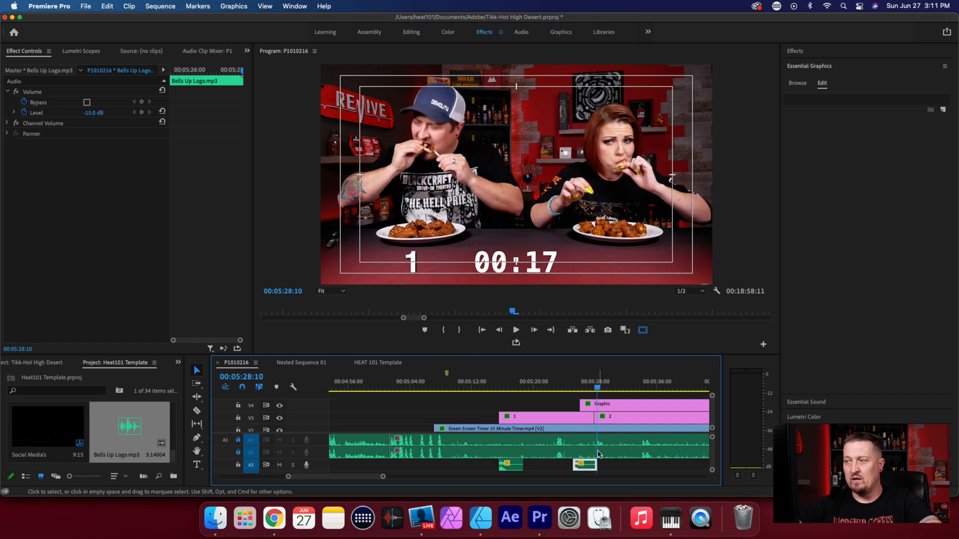
Paste 22 more copies of the bell clip back to back on A3, filling the track up to 00:06:38:00
left_click_drag(383, 476, 450, 480)
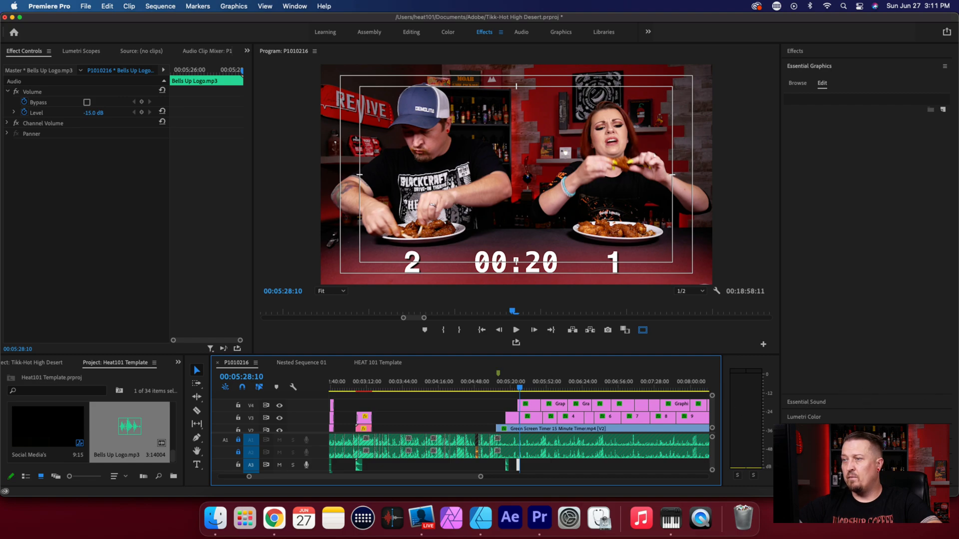
key("super+v")
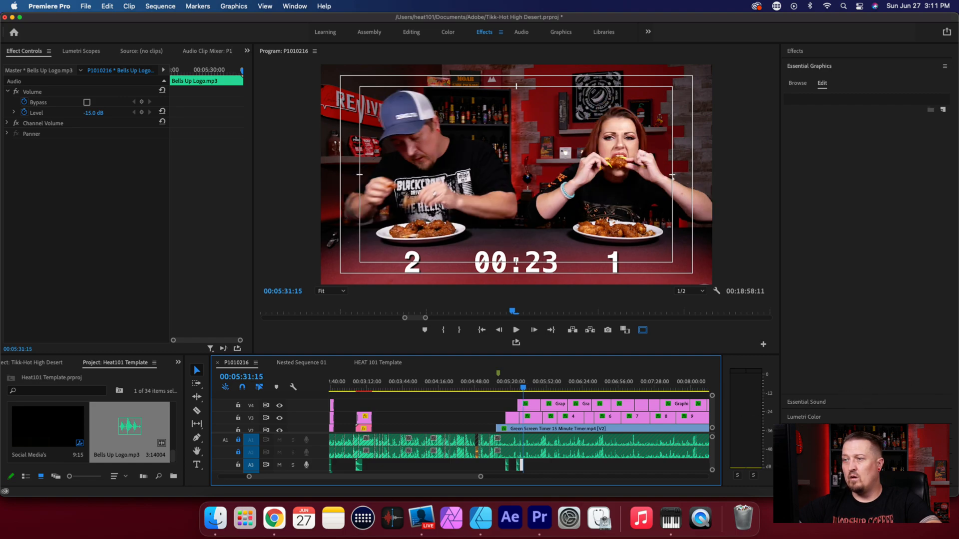
key("super+v")
key("super+v")
key("super+v")
key("super+v")
key("super+v")
key("super+v")
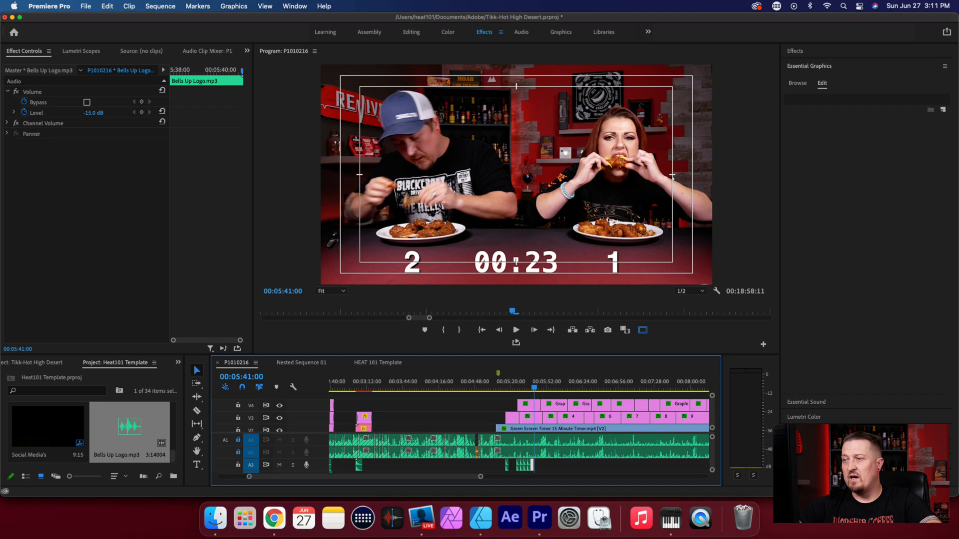
key("super+v")
key("super+v")
key("super+v")
key("super+v")
key("super+v")
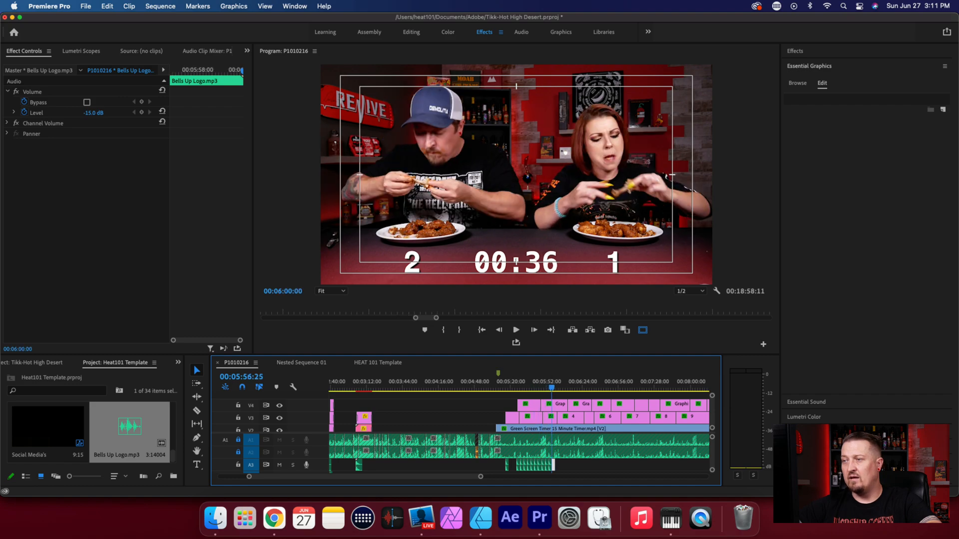
key("super+v")
key("super+v")
key("super+v")
key("super+v")
key("super+v")
key("super+v")
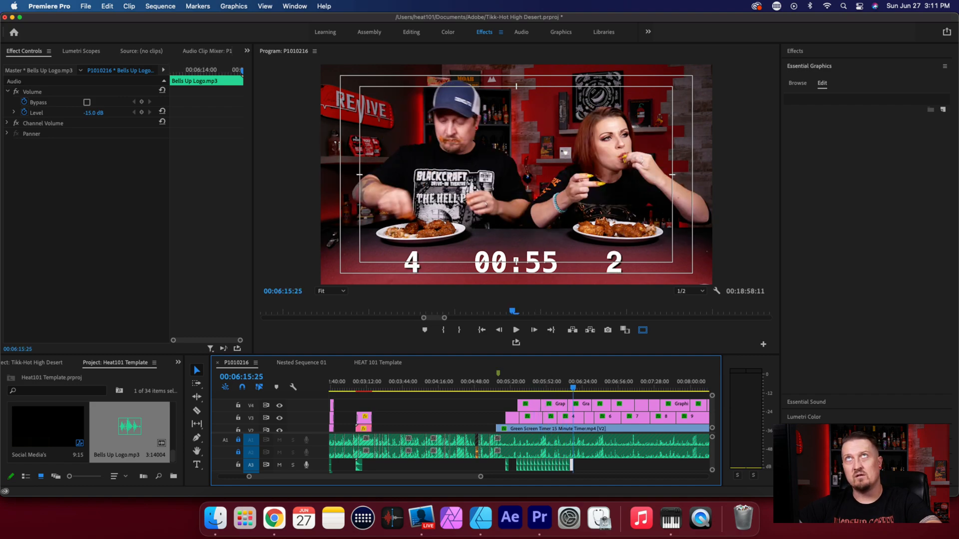
key("super+v")
key("super+v")
key("super+v")
key("super+v")
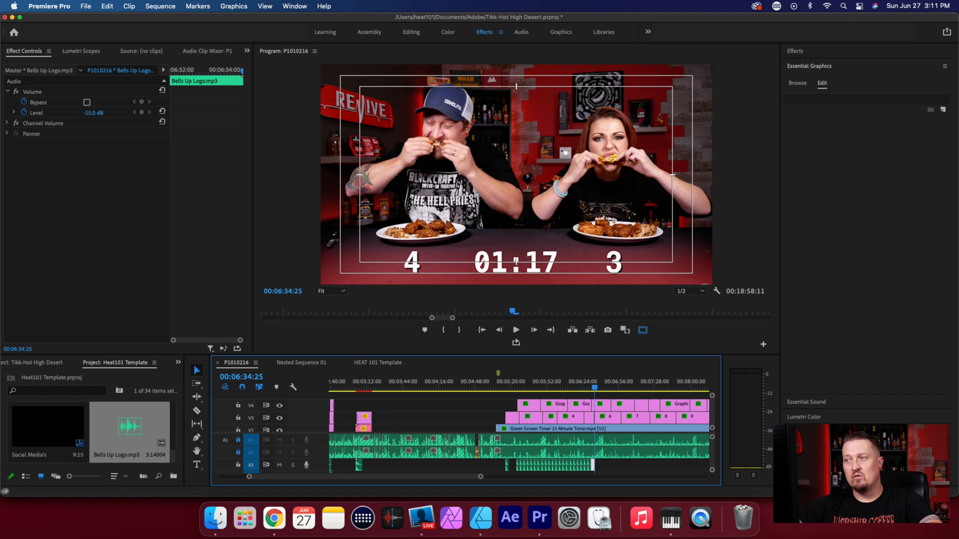
Move the last two bell copies on A3 beneath the final counter graphics near the timer's end, one starting at 00:08:44:11
left_click_drag(477, 476, 494, 478)
scroll(479, 475, "down", 3)
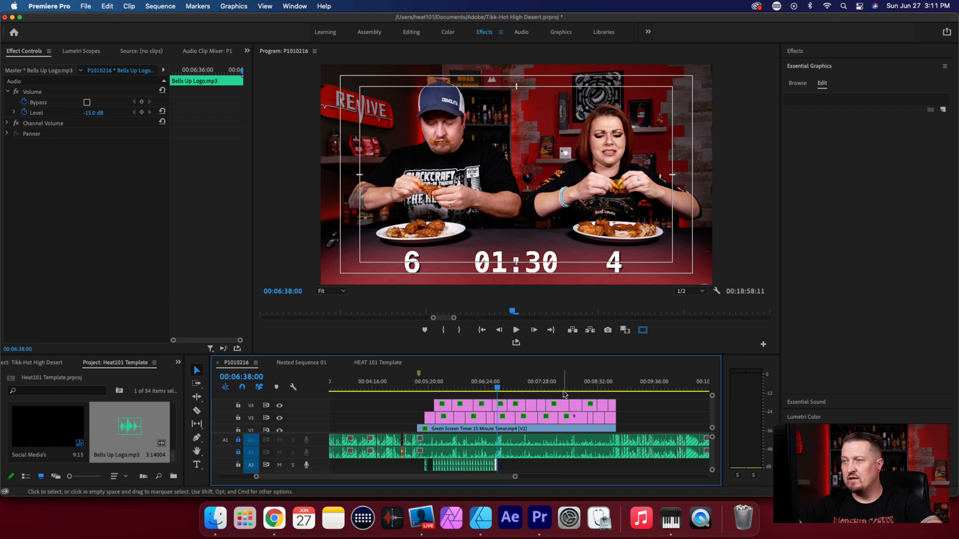
left_click_drag(515, 478, 649, 466)
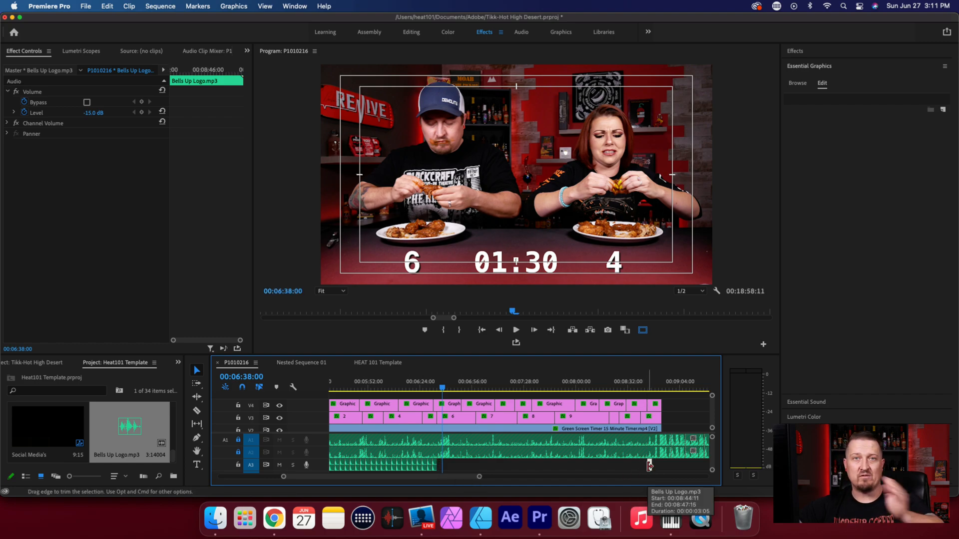
mouse_move(649, 466)
left_mouse_down()
mouse_move(435, 467)
mouse_move(642, 469)
left_mouse_up()
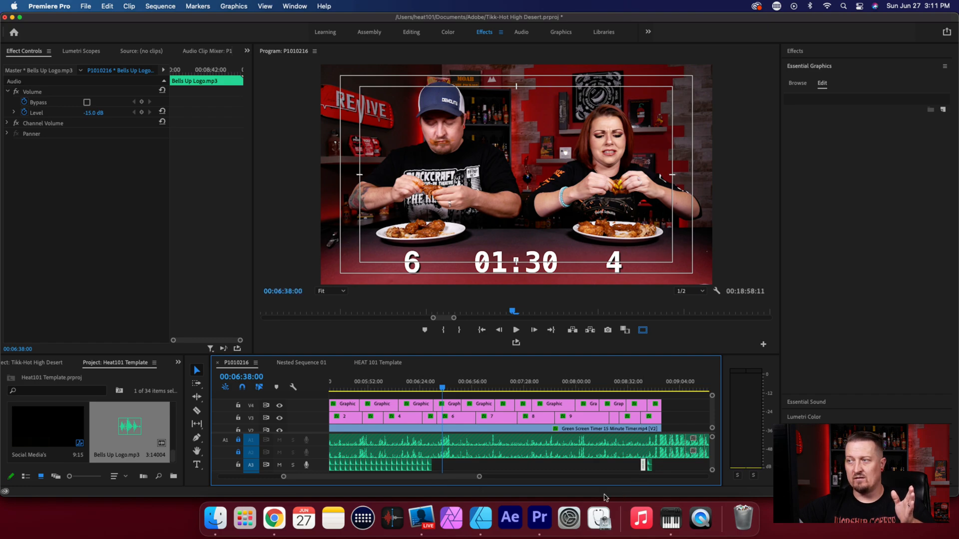
Move the last four bell copies of the A3 run beneath the counter graphic changes between about 00:08:16 and 00:08:32
left_click_drag(430, 465, 631, 467)
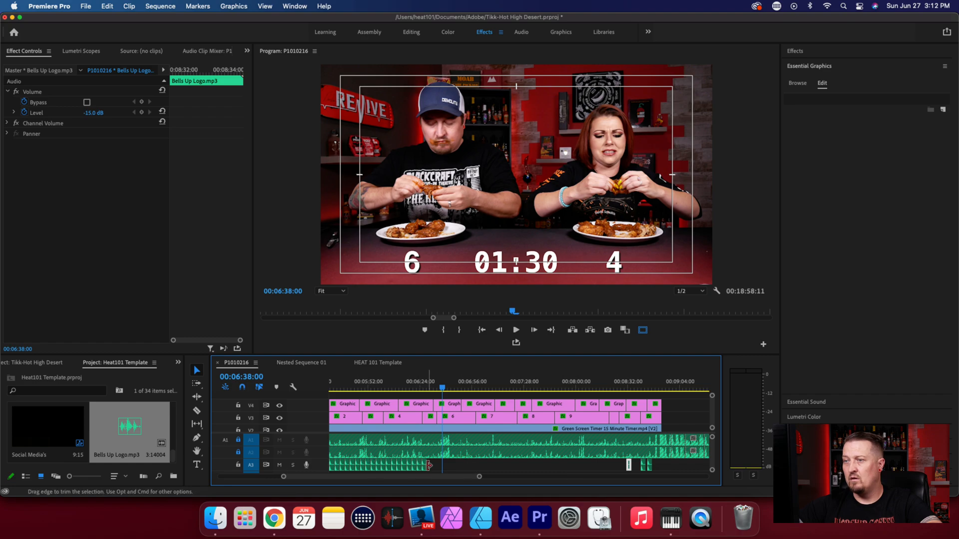
left_click_drag(425, 465, 623, 468)
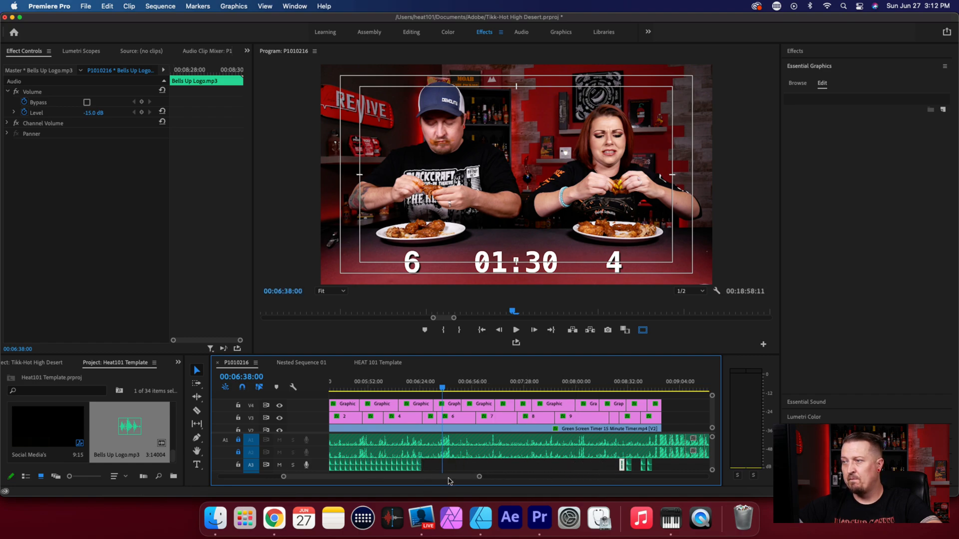
left_click_drag(423, 467, 612, 469)
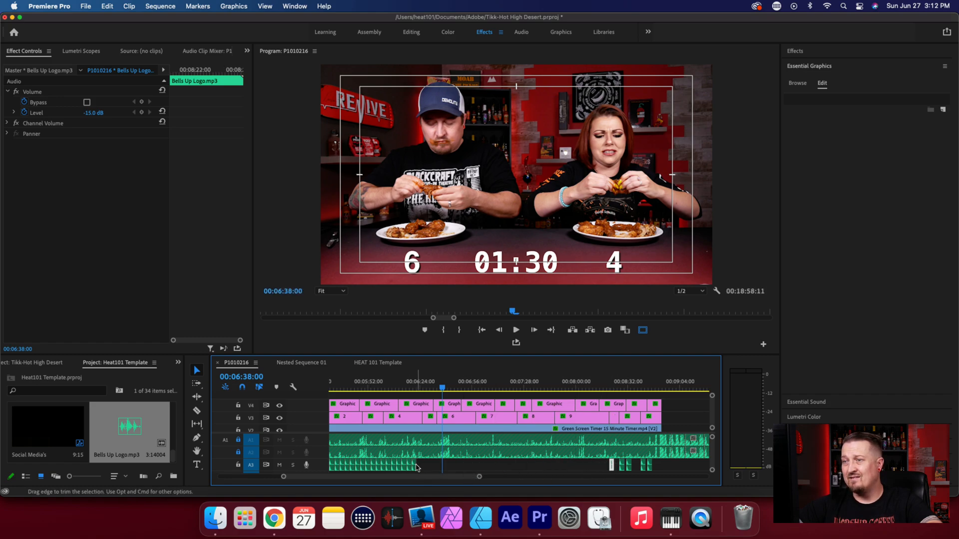
left_click_drag(417, 468, 602, 468)
Move four more bell copies on A3 beneath the counter graphic changes between about 00:07:24 and 00:08:00
left_click_drag(414, 472, 576, 464)
left_click_drag(404, 468, 558, 469)
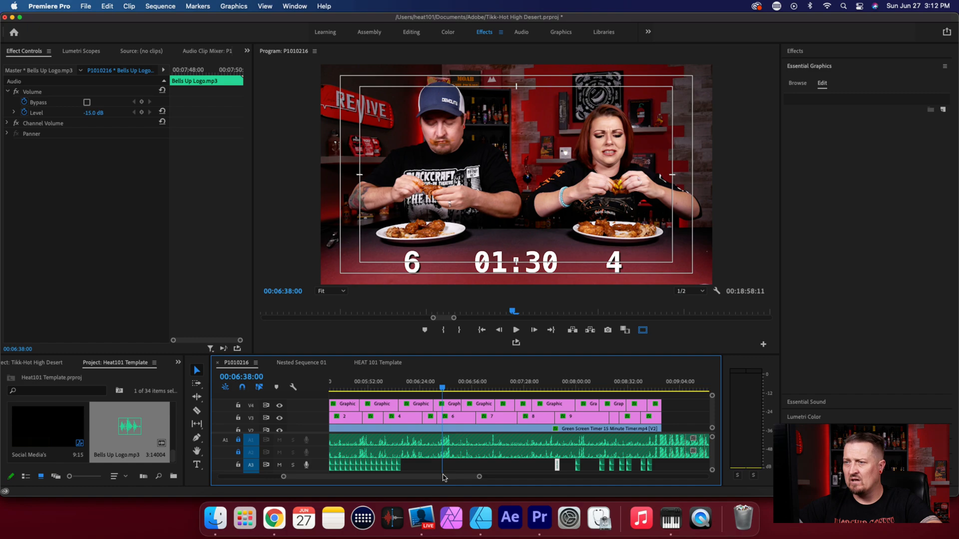
left_click_drag(409, 468, 534, 467)
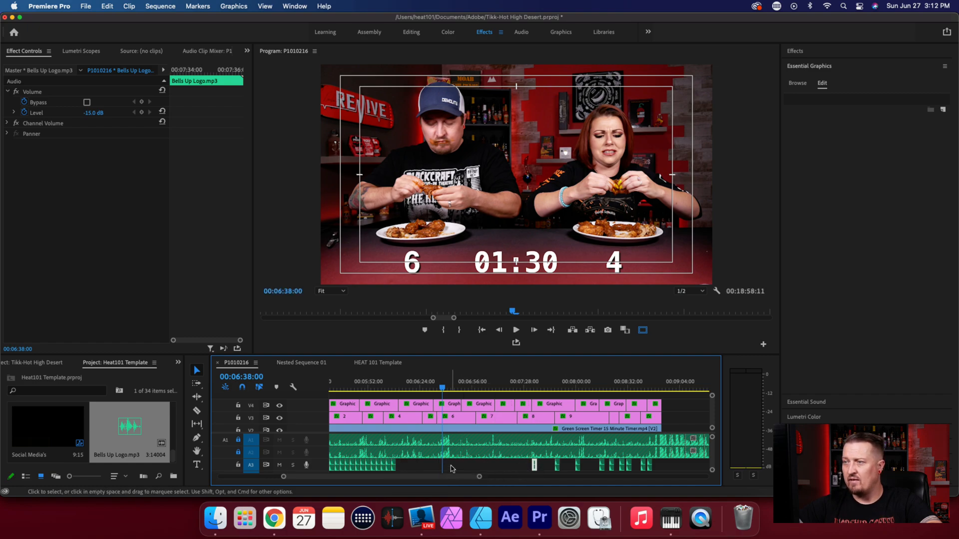
left_click_drag(394, 468, 519, 462)
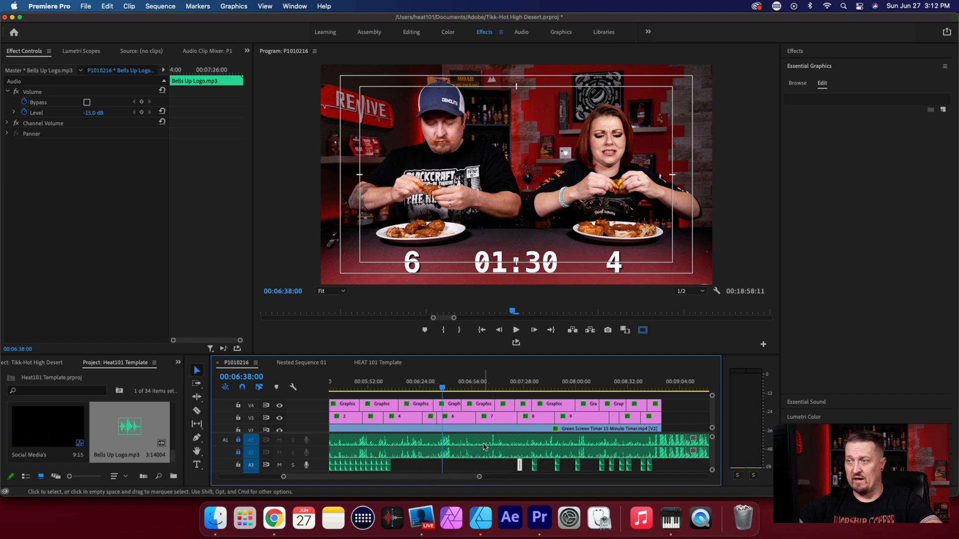
Place a bell copy on A4 for the overlapping counter change near 00:07:24 and play from 00:07:19:17 to hear both bells
left_click(510, 384)
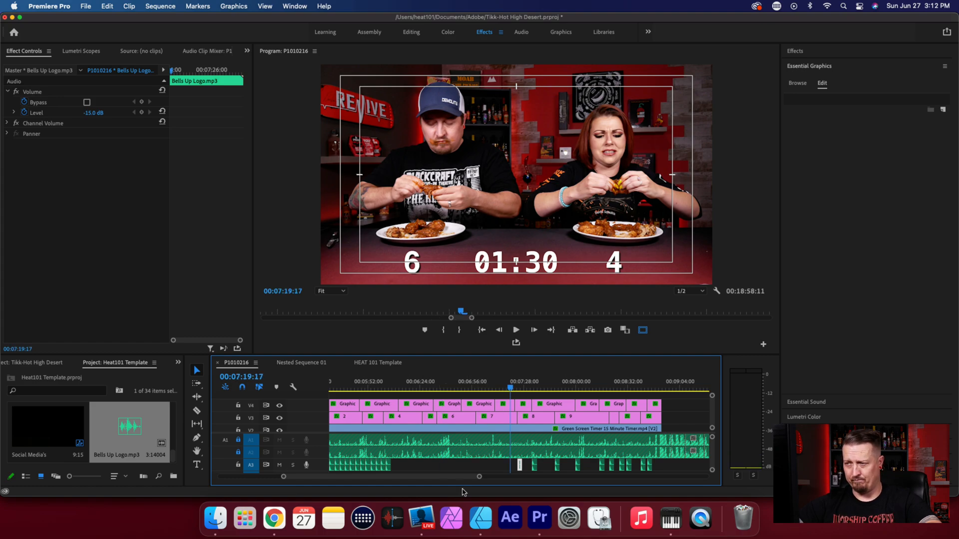
left_click_drag(480, 477, 474, 478)
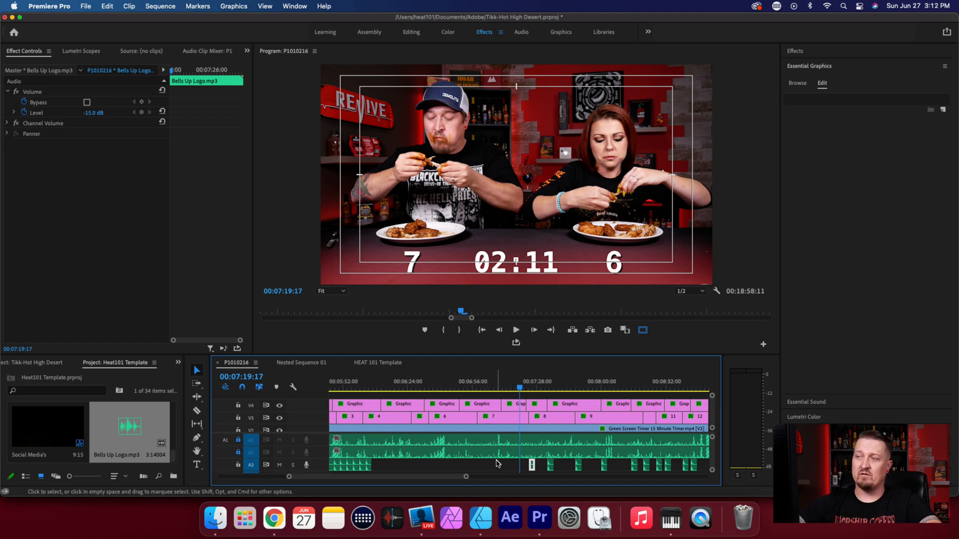
scroll(497, 463, "down", 1)
scroll(497, 464, "down", 1)
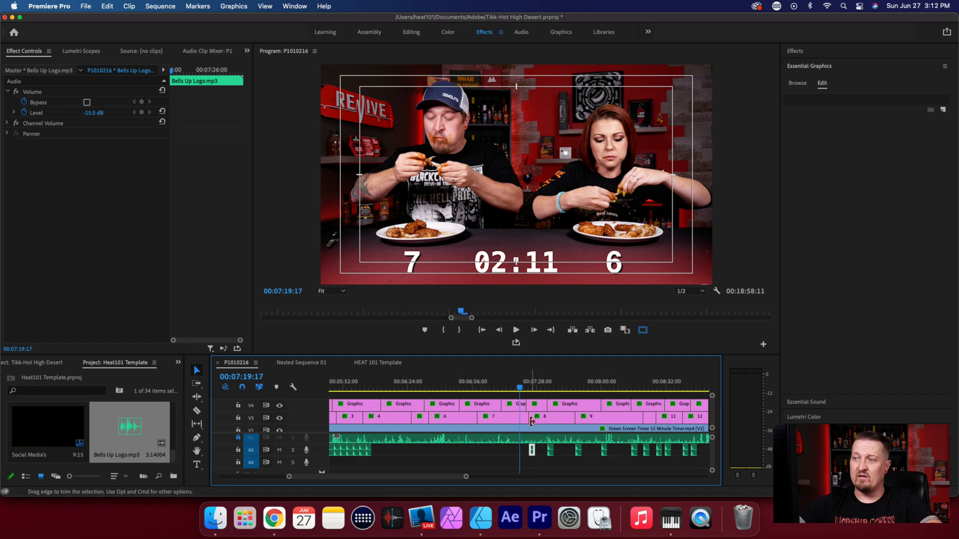
left_click_drag(372, 455, 529, 467)
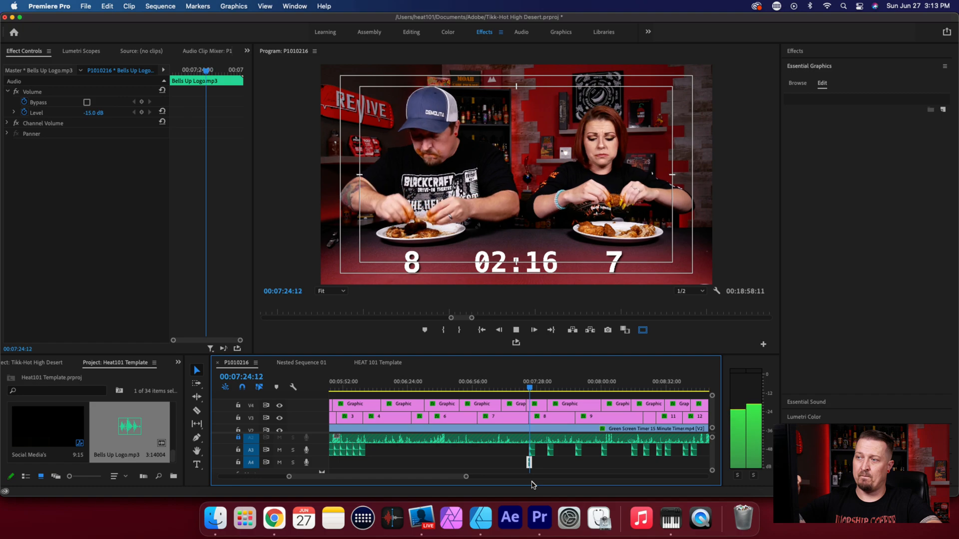
key("space")
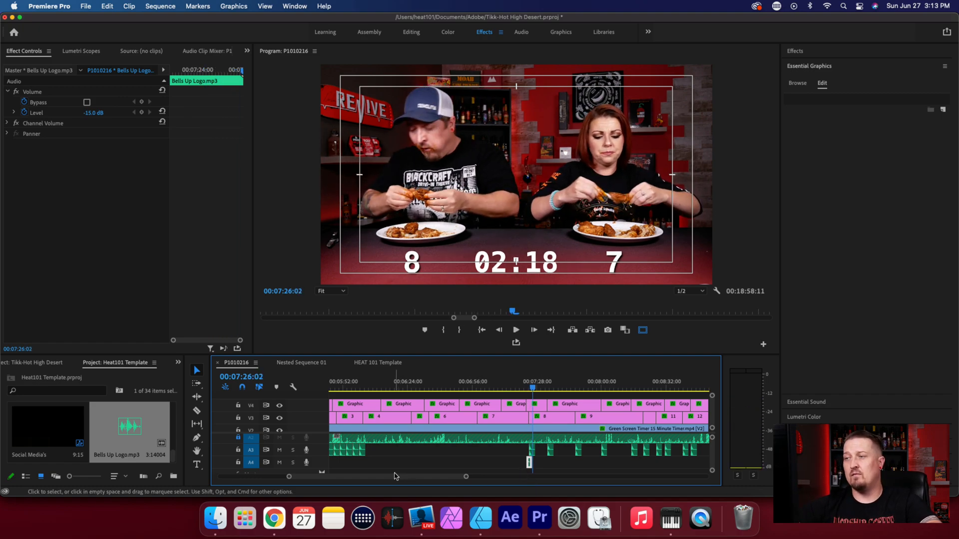
Distribute more bell copies from the A3 run beneath the counter graphic changes from about 00:06:36 to 00:07:12, using A4 for an overlap
left_click_drag(363, 455, 474, 453)
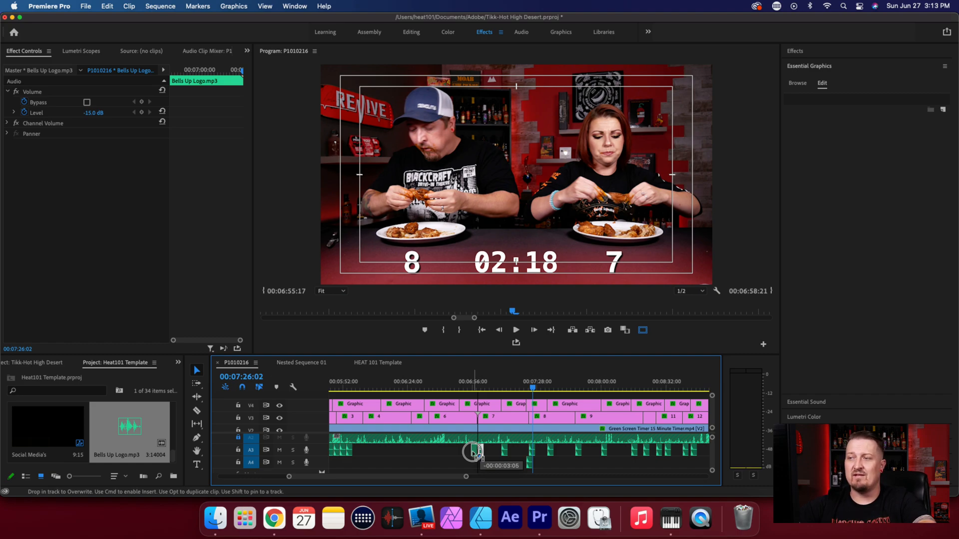
mouse_move(468, 453)
left_mouse_down()
mouse_move(481, 465)
mouse_move(480, 452)
left_mouse_up()
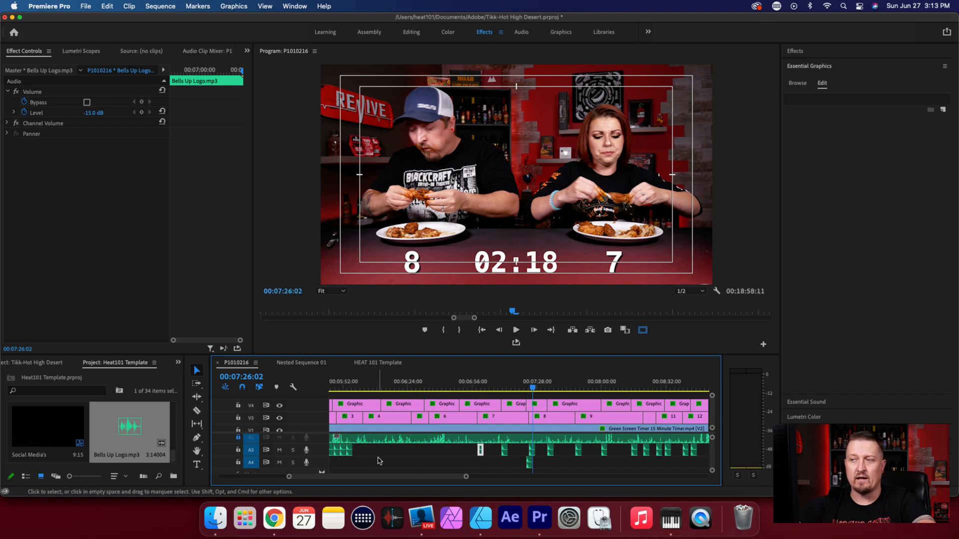
left_click_drag(350, 452, 459, 454)
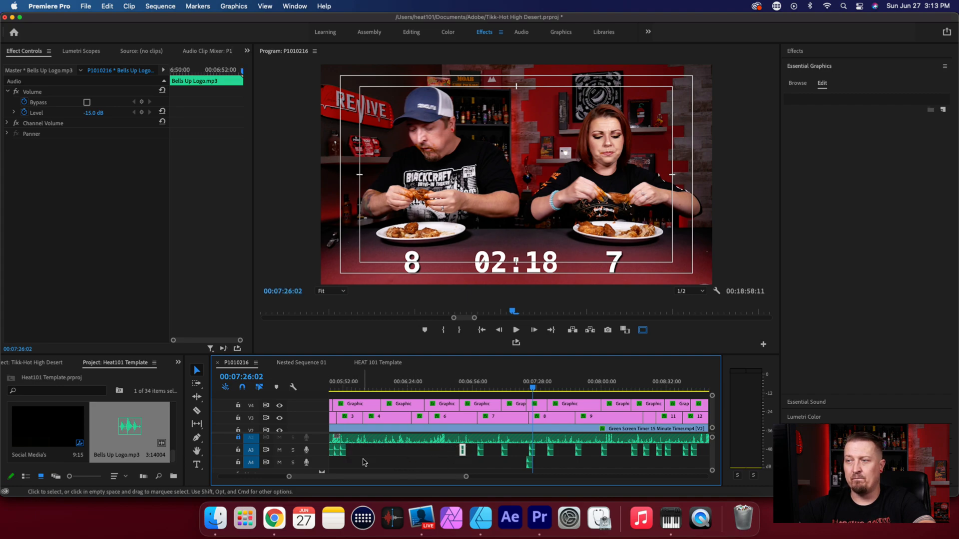
left_click_drag(342, 452, 435, 453)
left_click_drag(339, 452, 429, 461)
Place the remaining bell copies beneath the earlier counter graphics, putting the overlapping one near 00:05:48 on A4
scroll(345, 477, "left", 1)
scroll(345, 477, "left", 5)
left_click_drag(399, 453, 479, 454)
left_click_drag(394, 453, 409, 465)
left_click(376, 451)
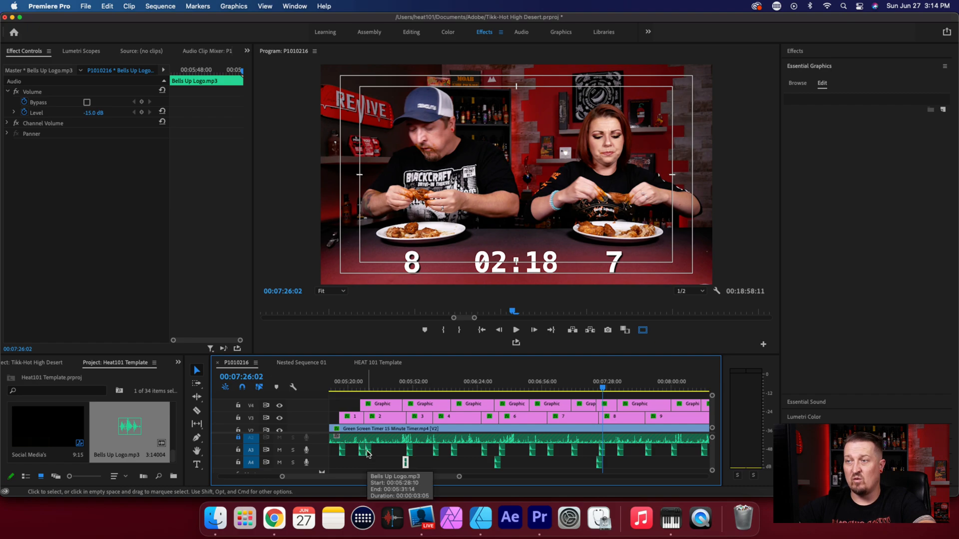
Rearrange the overlapping bell pairs so each earlier bell sits on A3 and each later one on A4, aligned with its counter graphic
left_click_drag(369, 452, 371, 464)
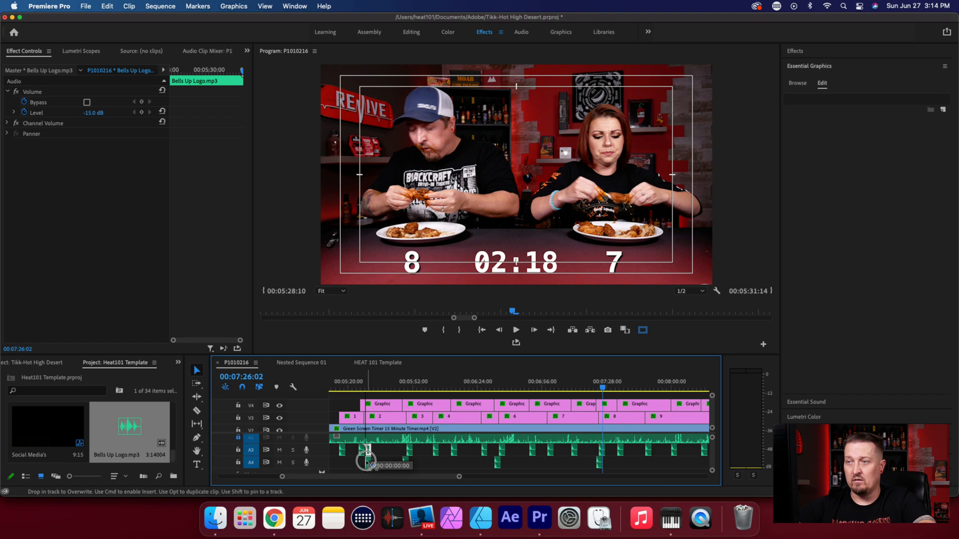
left_click_drag(391, 454, 369, 452)
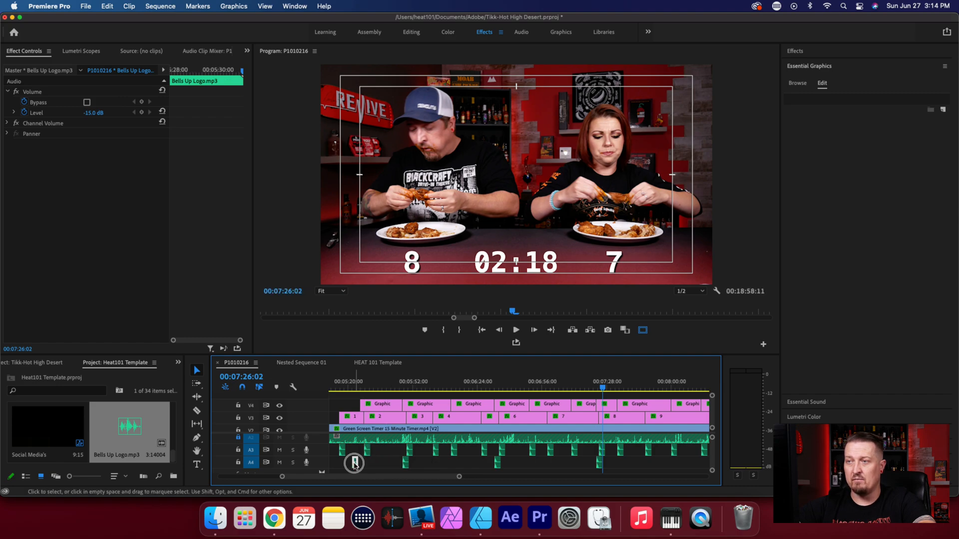
left_click(354, 464)
left_click_drag(368, 453, 410, 477)
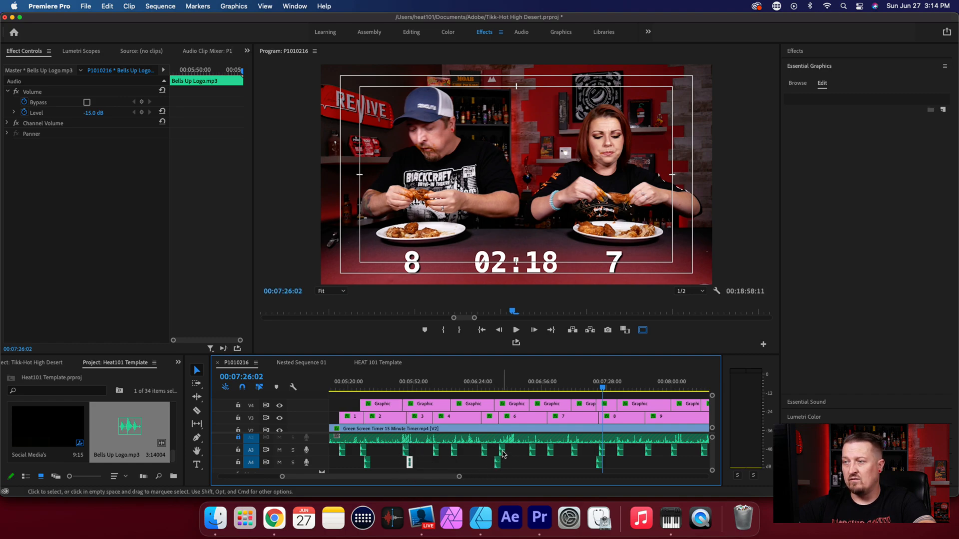
left_click_drag(502, 451, 502, 462)
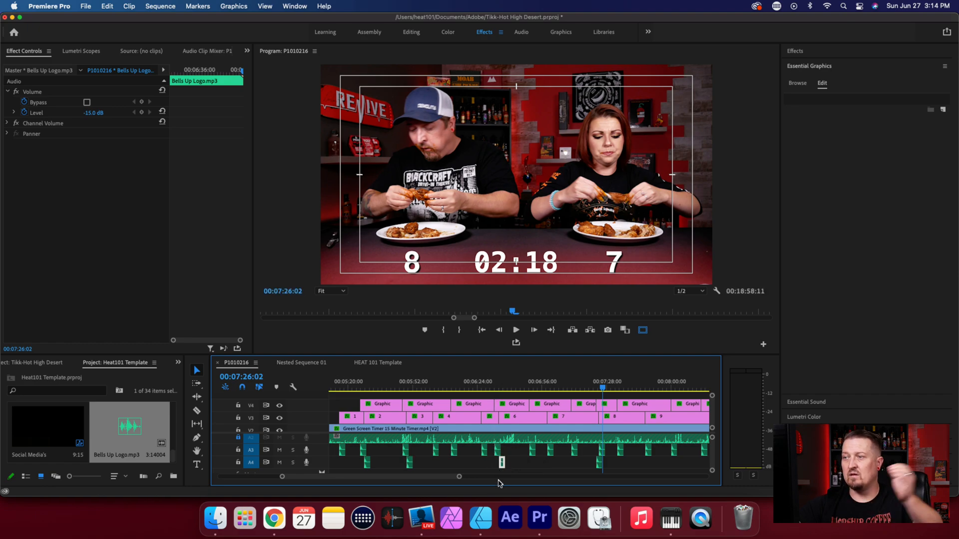
left_click_drag(600, 451, 601, 466)
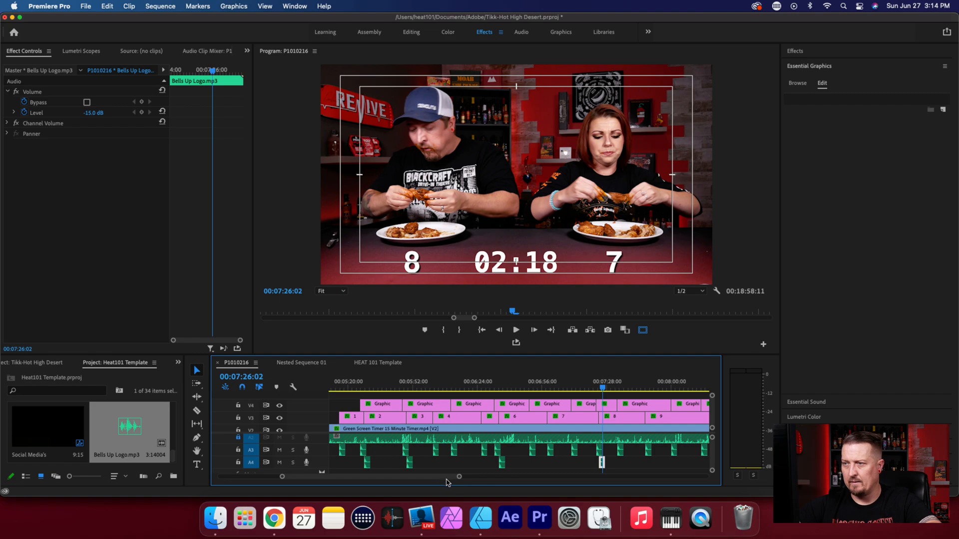
Play the sequence from about 00:05:10:23, near the timer's start, to check the timing of the first bells
left_click_drag(459, 478, 482, 481)
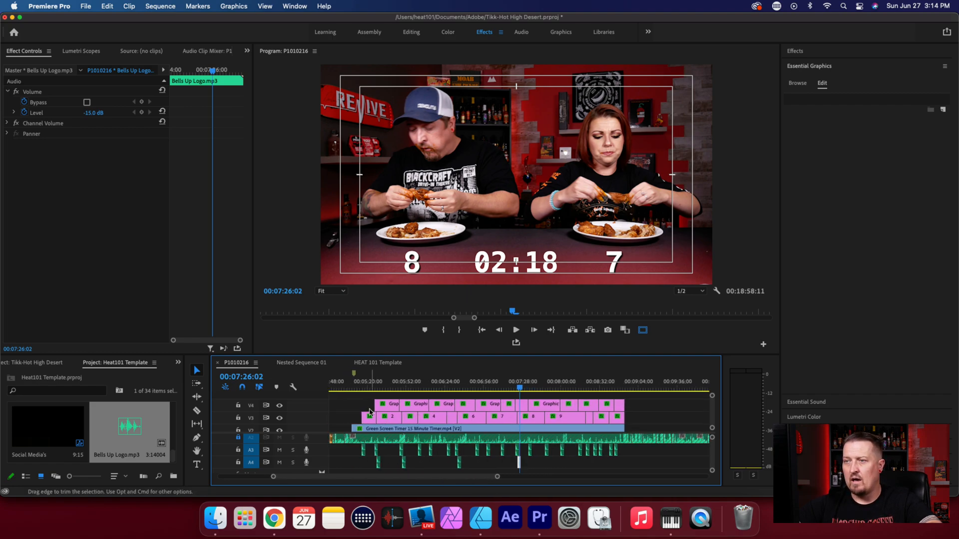
left_click(357, 388)
key("space")
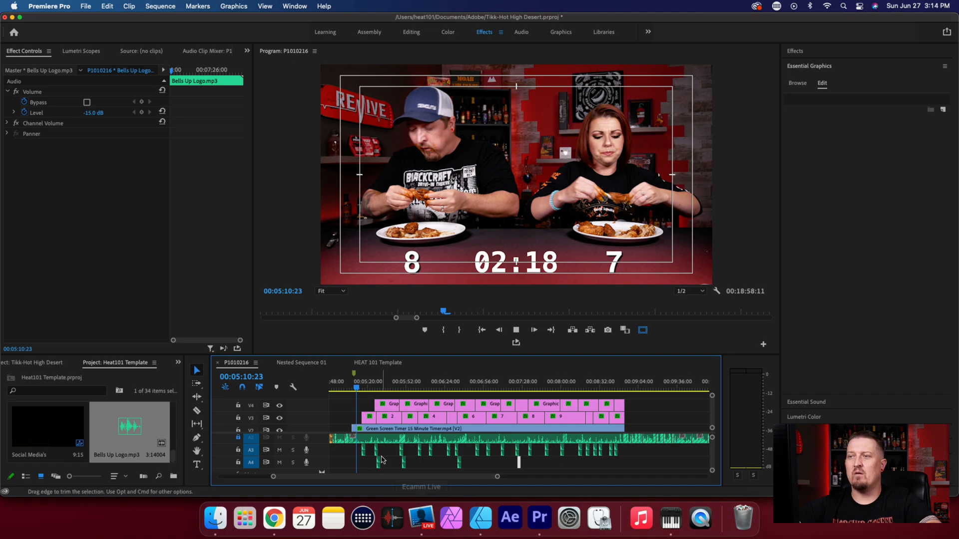
left_click_drag(496, 480, 395, 479)
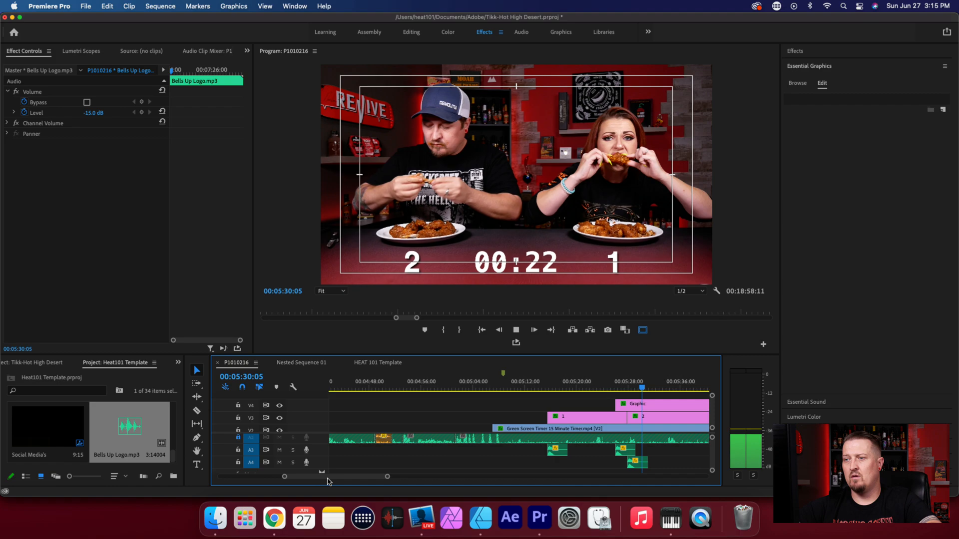
scroll(325, 477, "down", 5)
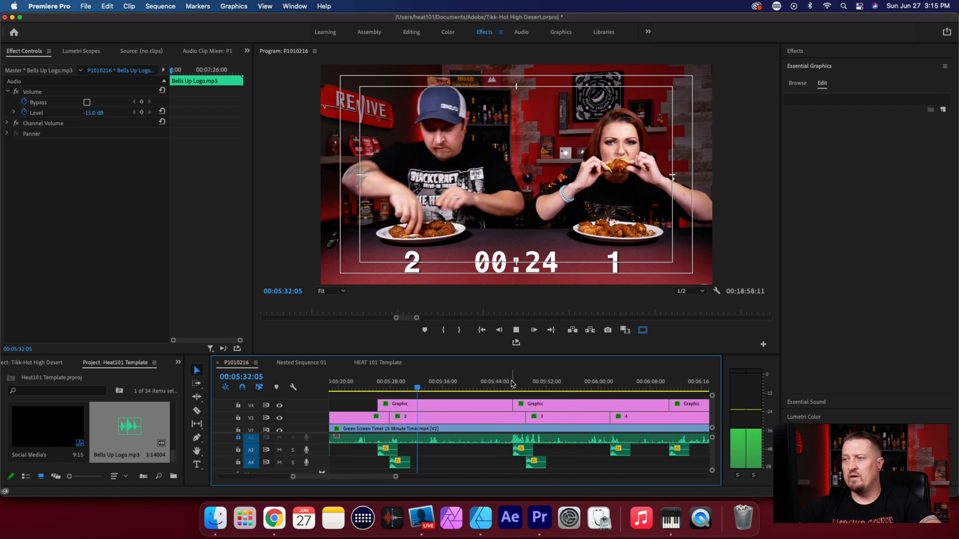
Spot-check the bell timing by playing from just before the counter changes near 00:05:47, 00:06:02 and 00:06:10
left_click(511, 384)
key("space")
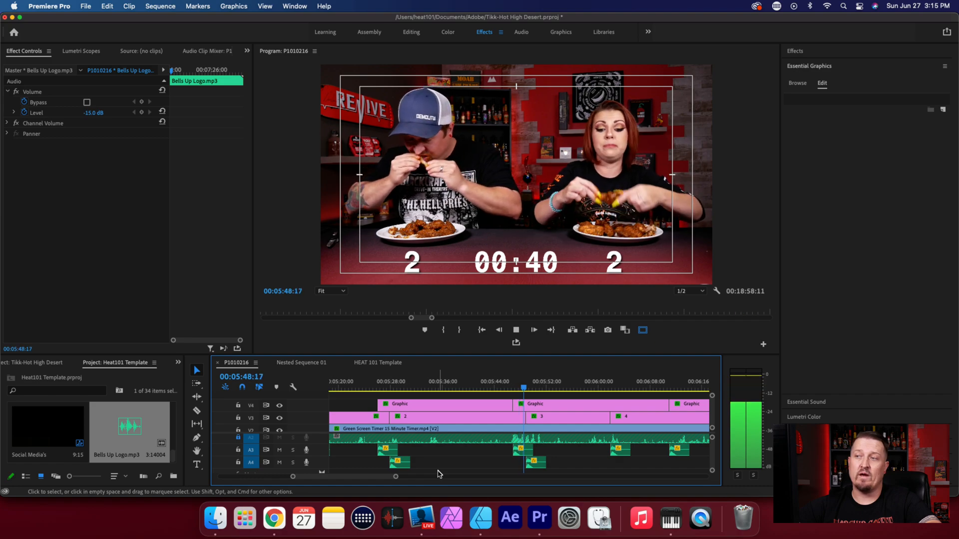
scroll(378, 475, "right", 5)
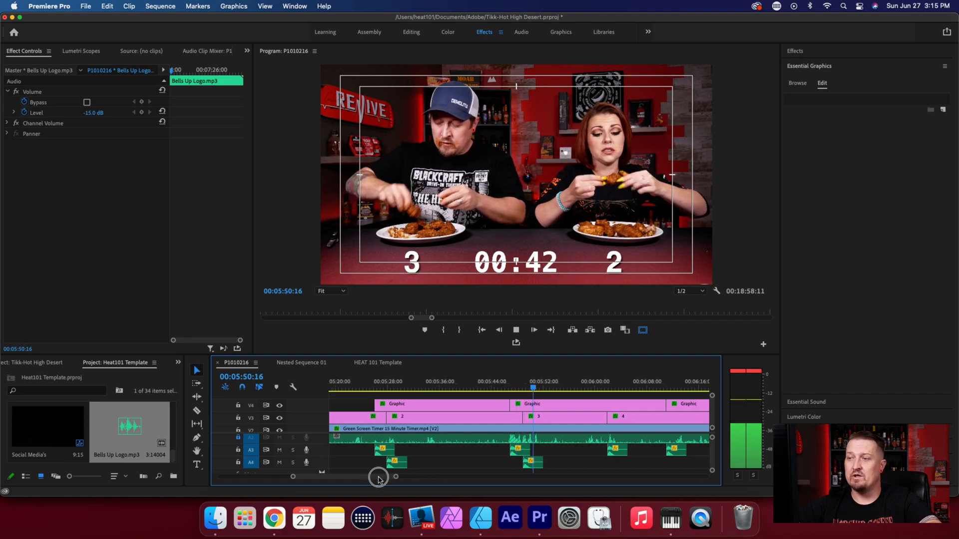
left_click(472, 384)
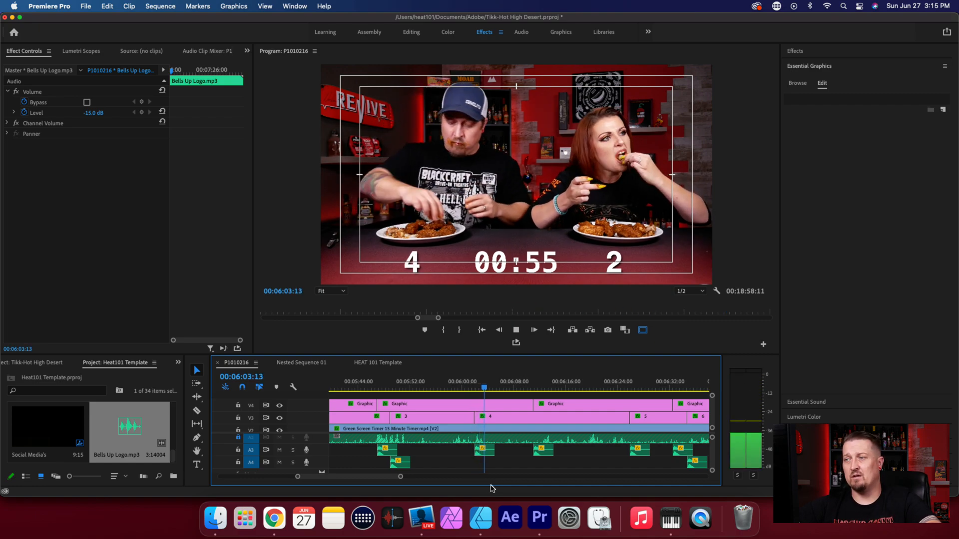
key("space")
left_click(530, 389)
key("space")
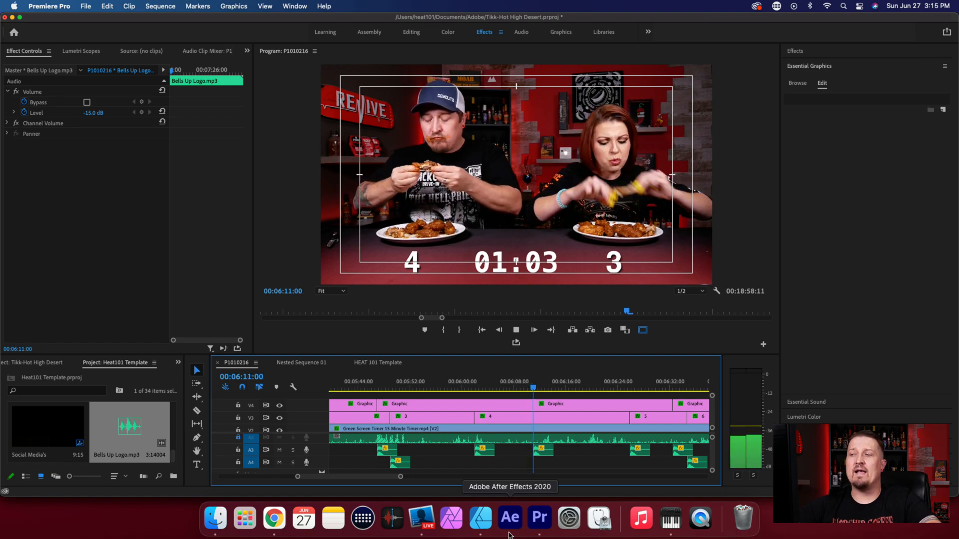
key("space")
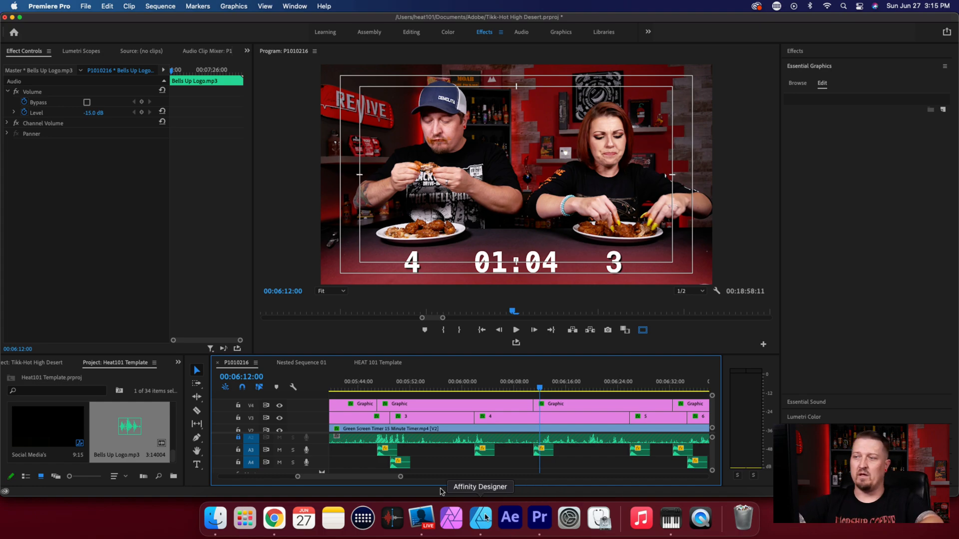
Lock the bell audio tracks A3 and A4
left_click_drag(400, 476, 491, 477)
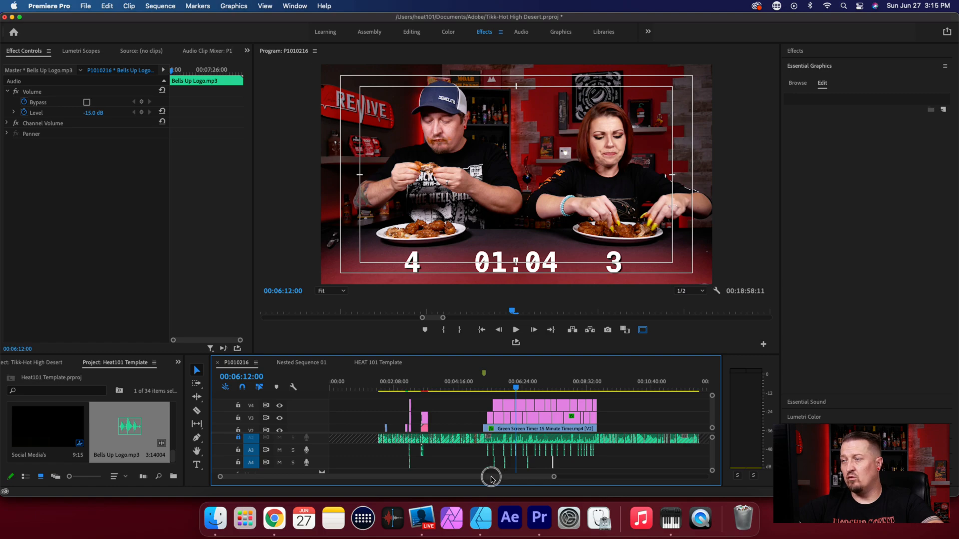
scroll(604, 454, "up", 2)
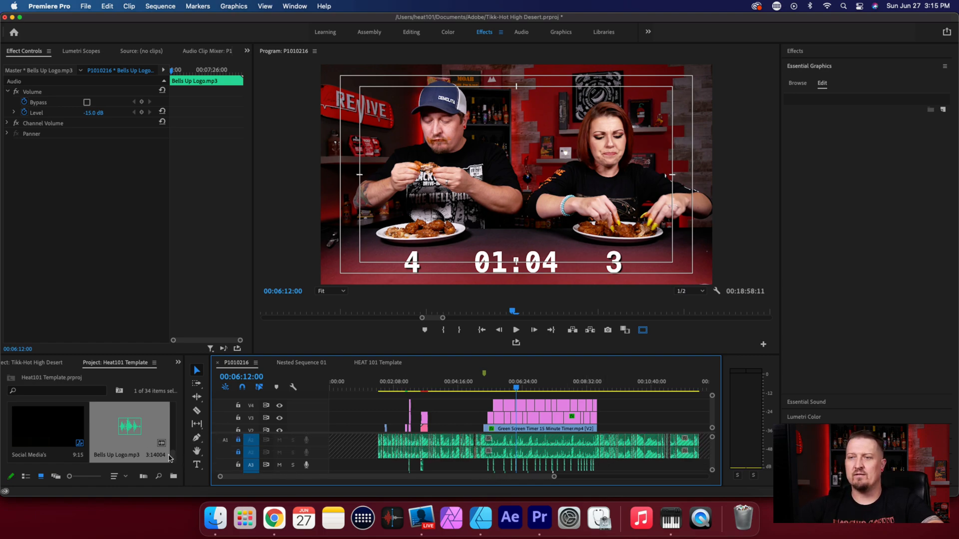
left_click(173, 466)
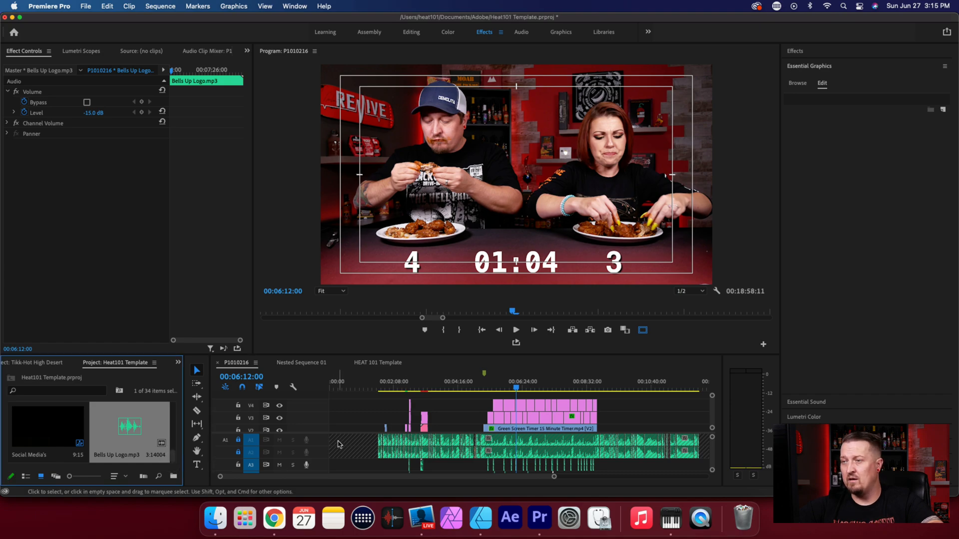
scroll(451, 445, "down", 3)
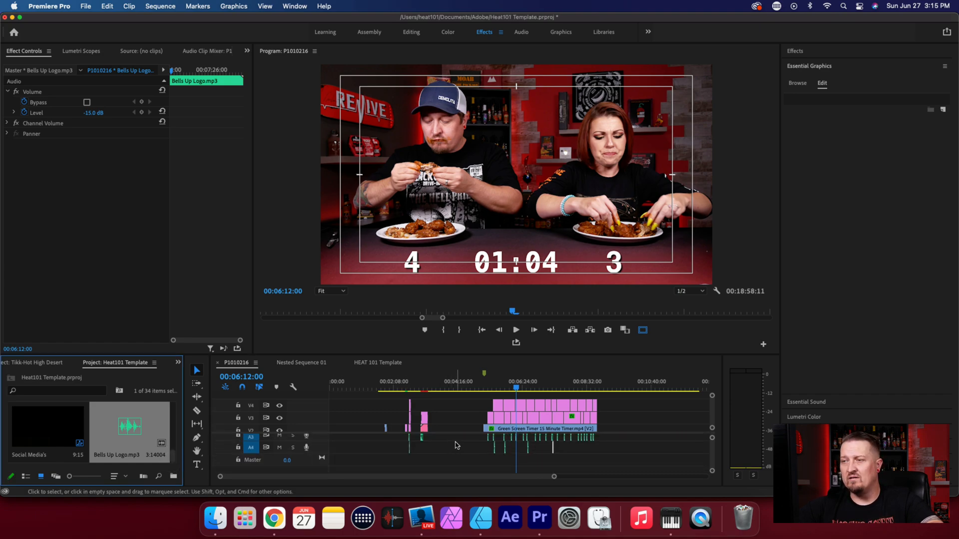
scroll(453, 445, "up", 1)
scroll(454, 445, "down", 1)
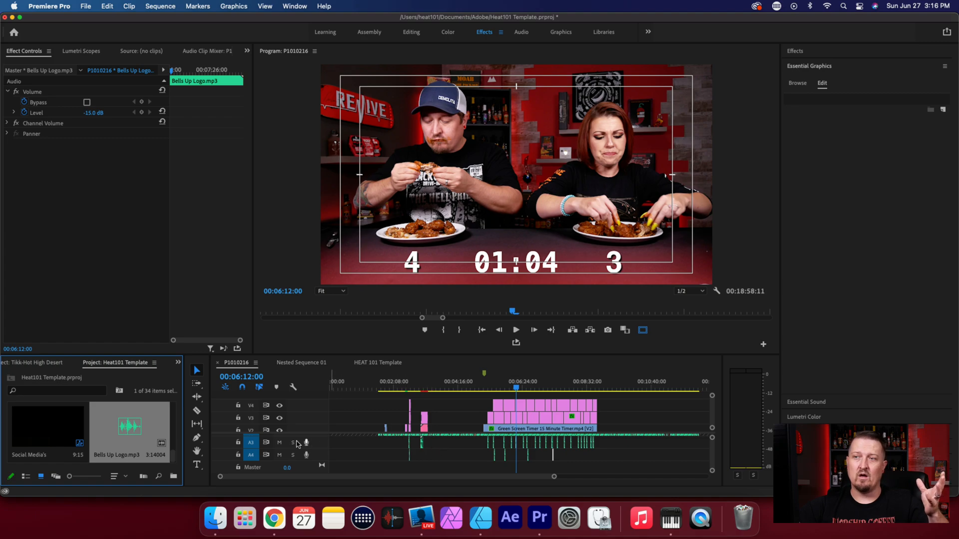
left_click(238, 443)
left_click(237, 455)
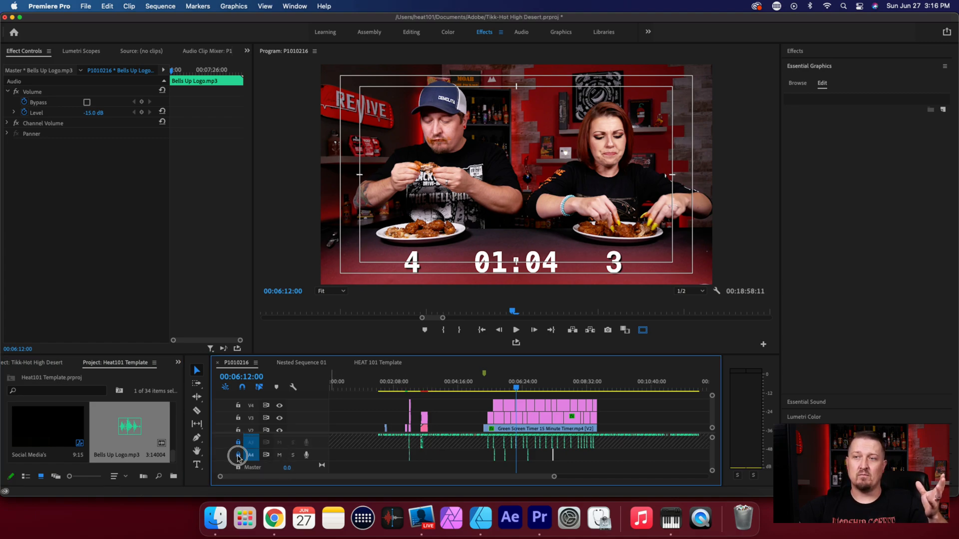
scroll(283, 444, "up", 2)
scroll(283, 444, "down", 2)
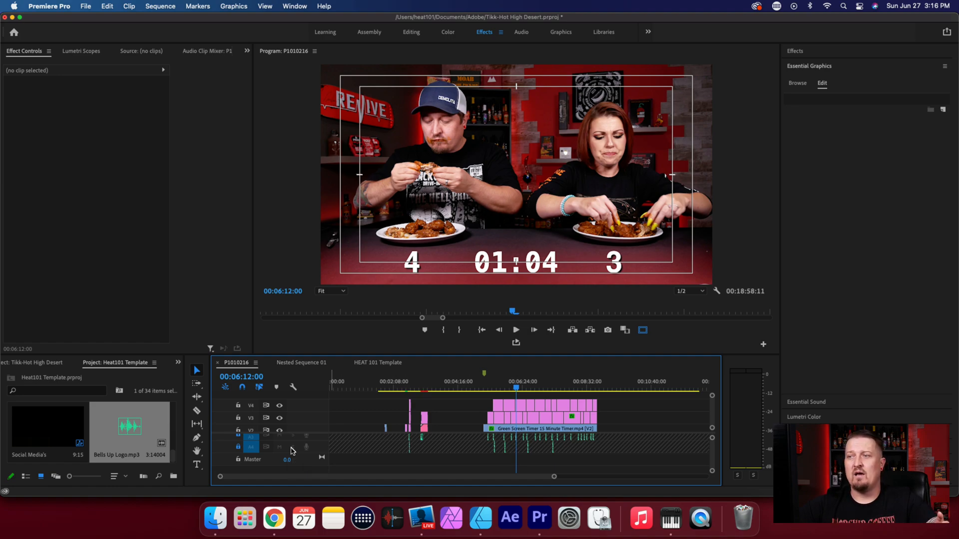
right_click(319, 449)
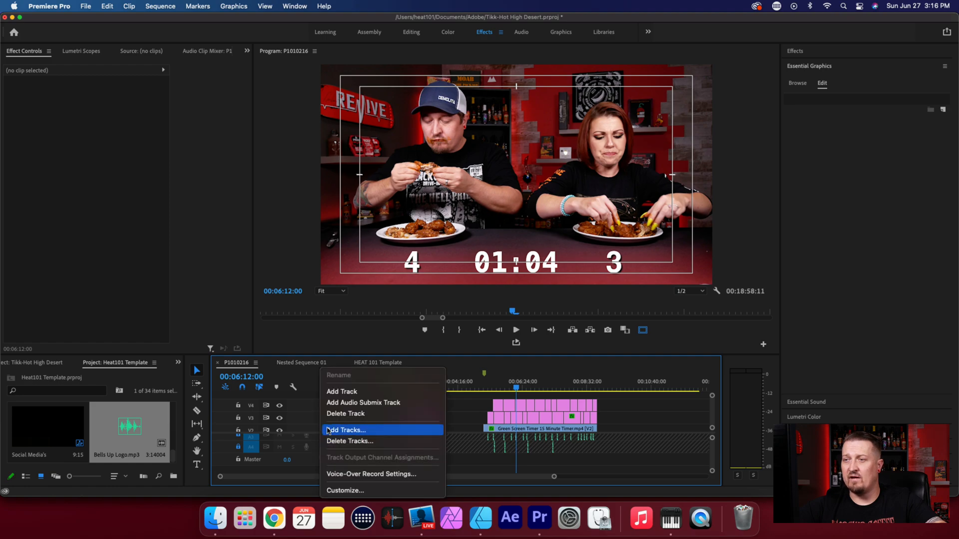
left_click(342, 393)
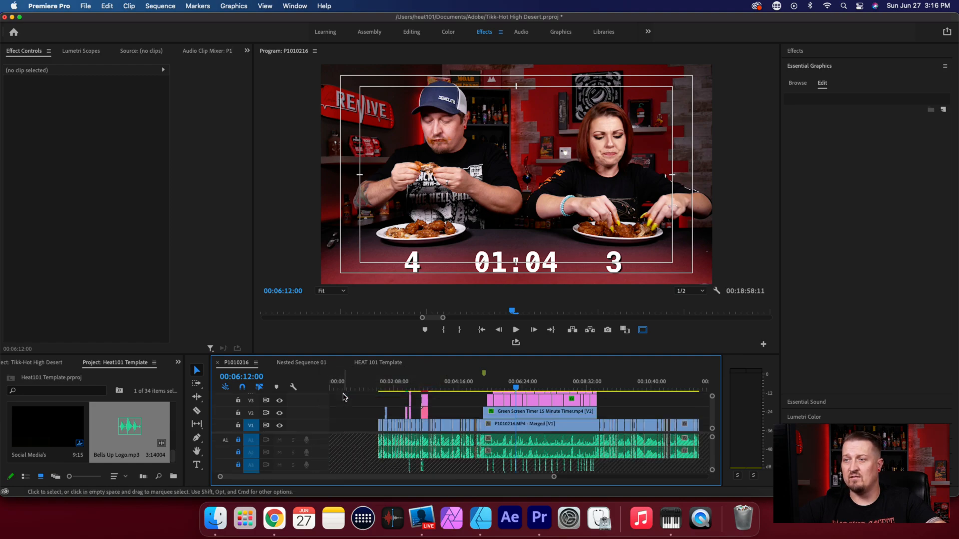
scroll(322, 451, "down", 3)
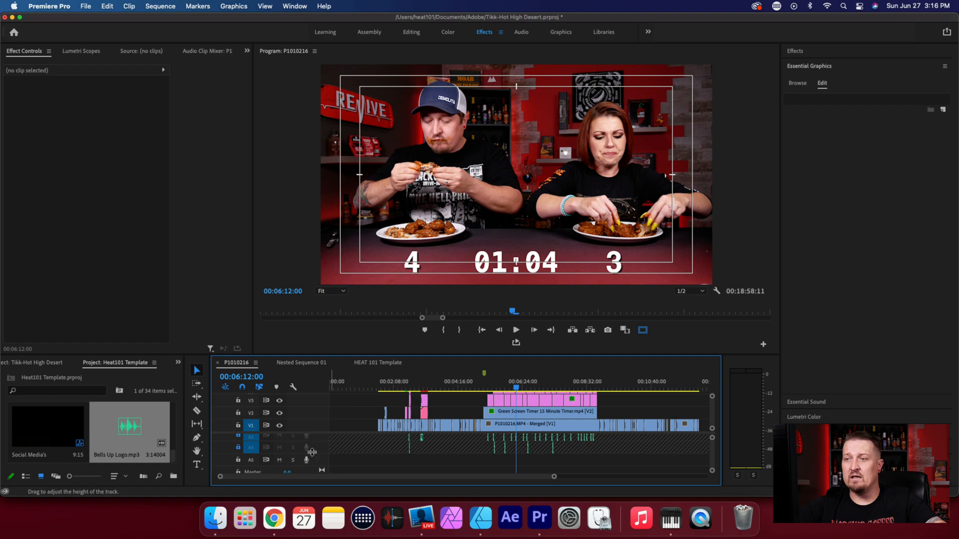
key("super+z")
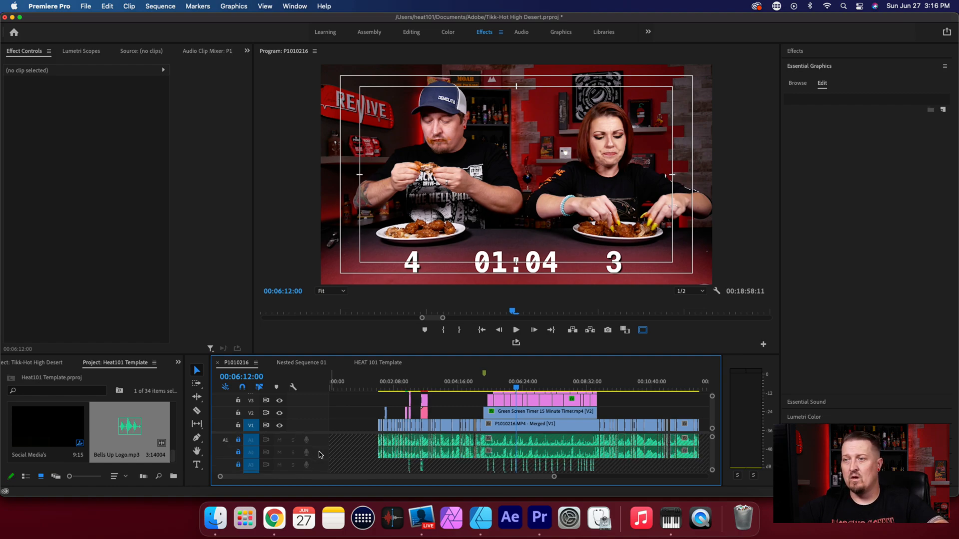
Add a new audio track A5 below the locked bell tracks
scroll(321, 455, "down", 3)
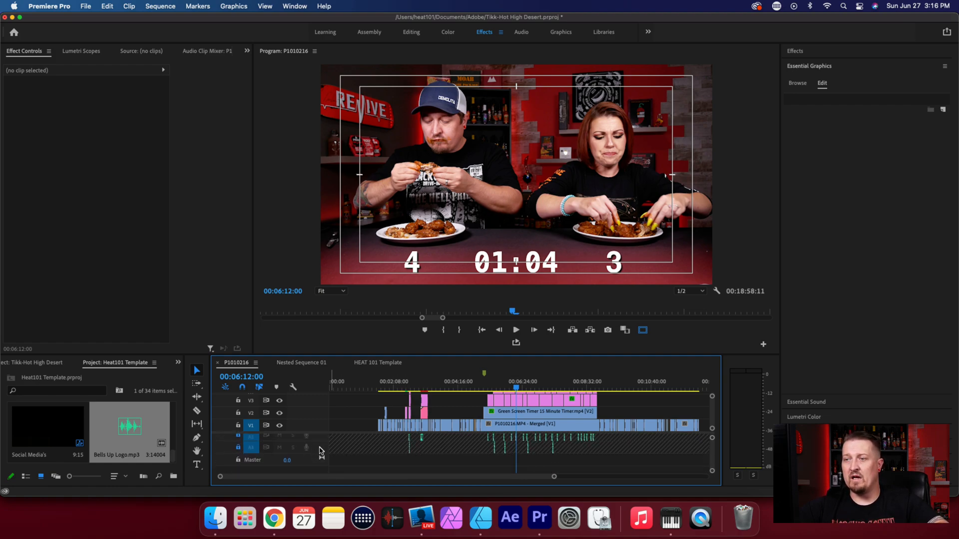
right_click(322, 451)
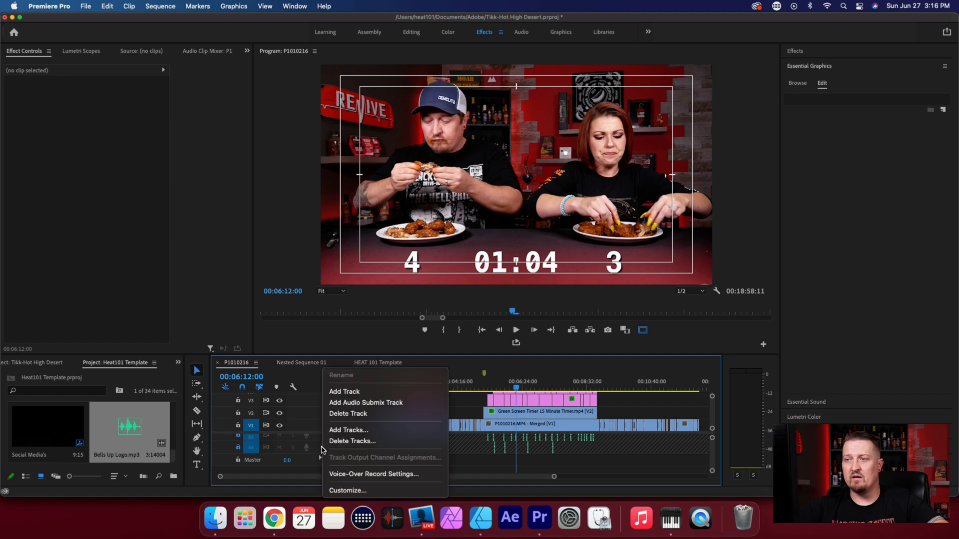
left_click(344, 392)
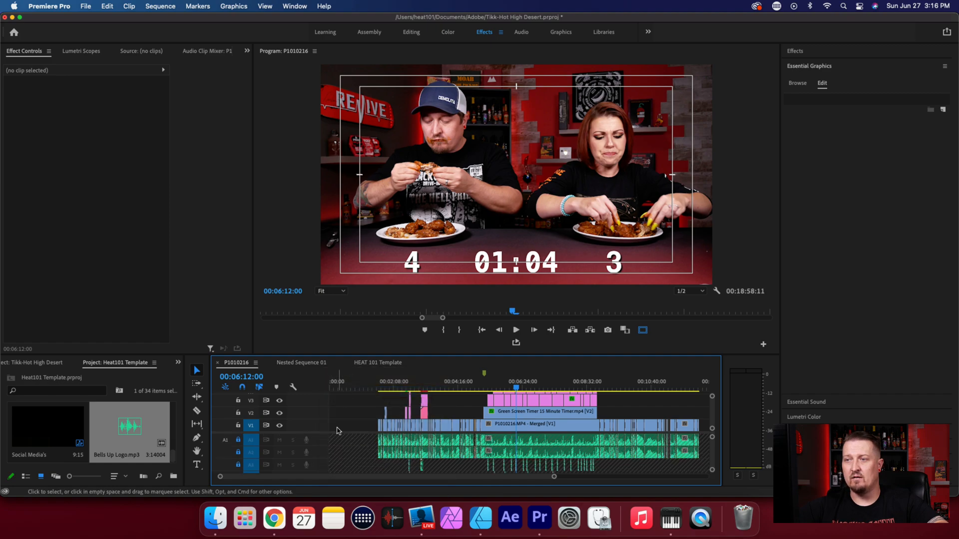
scroll(325, 457, "down", 5)
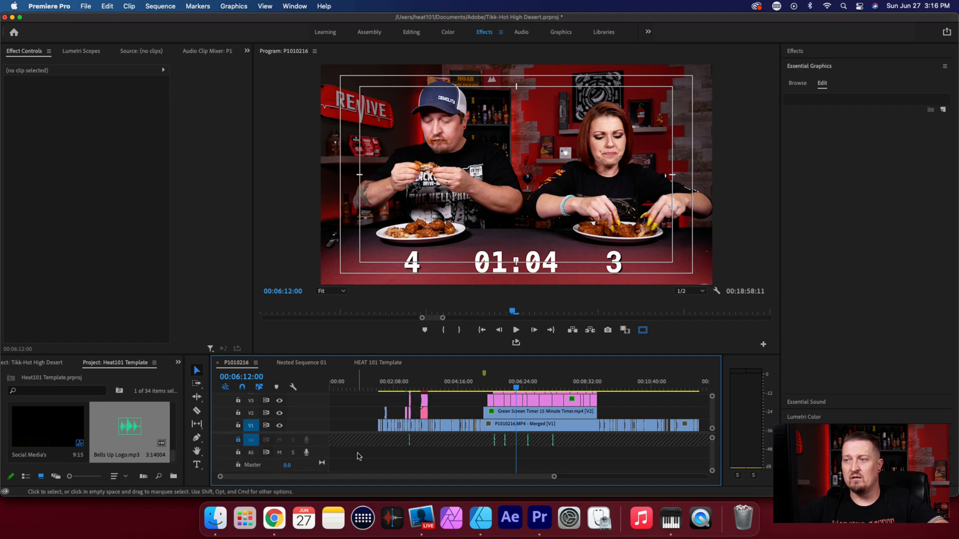
scroll(358, 458, "up", 2)
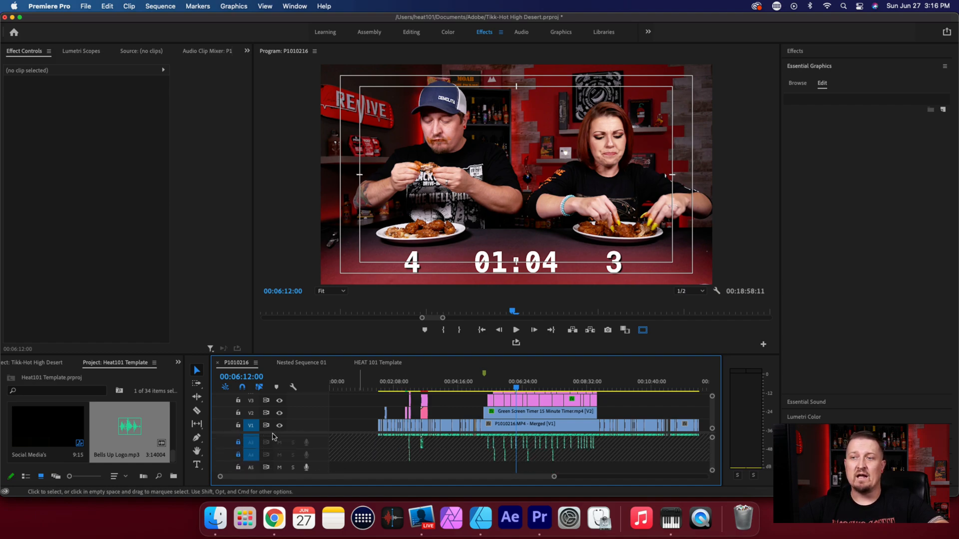
scroll(363, 454, "down", 2)
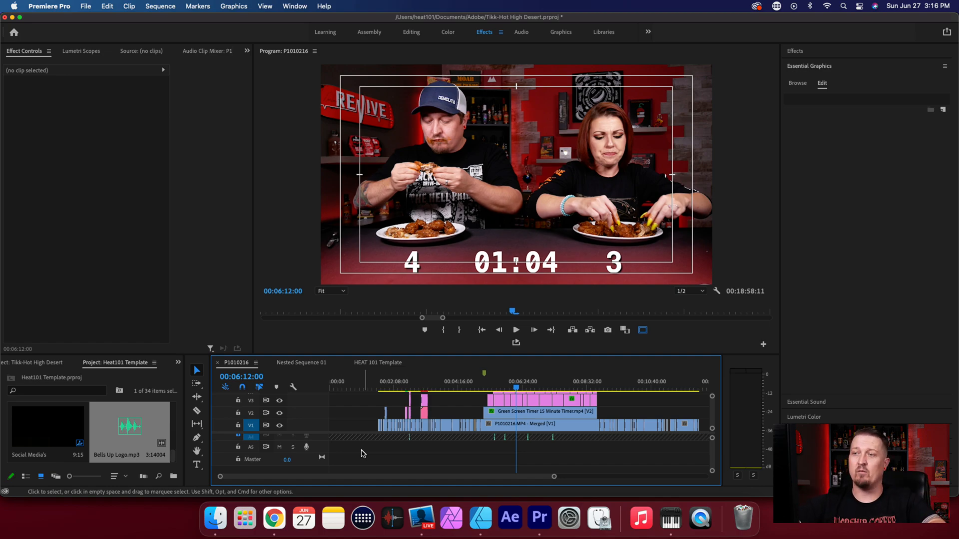
Start a media import into the Heat101 Template project and open the Heat 101 Music folder in Documents
left_click(156, 461)
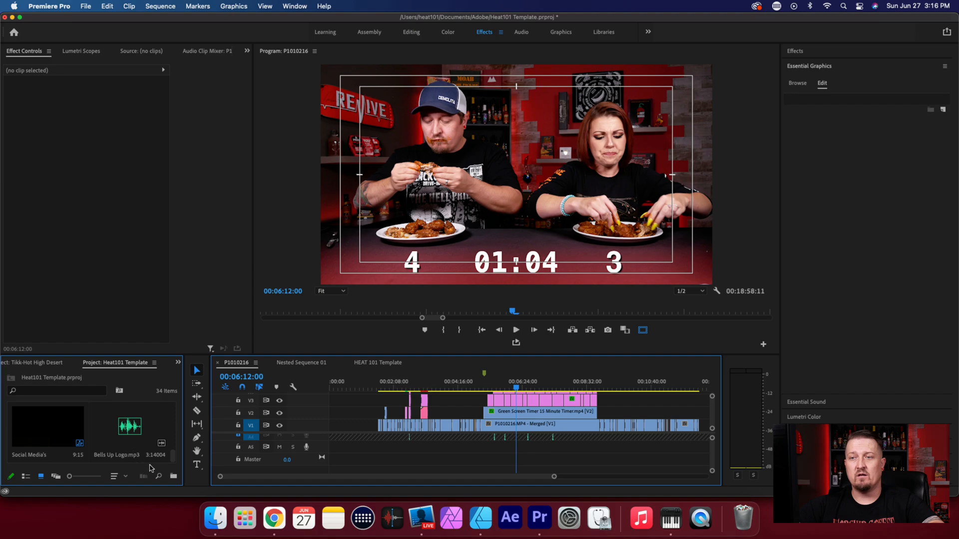
double_click(148, 460)
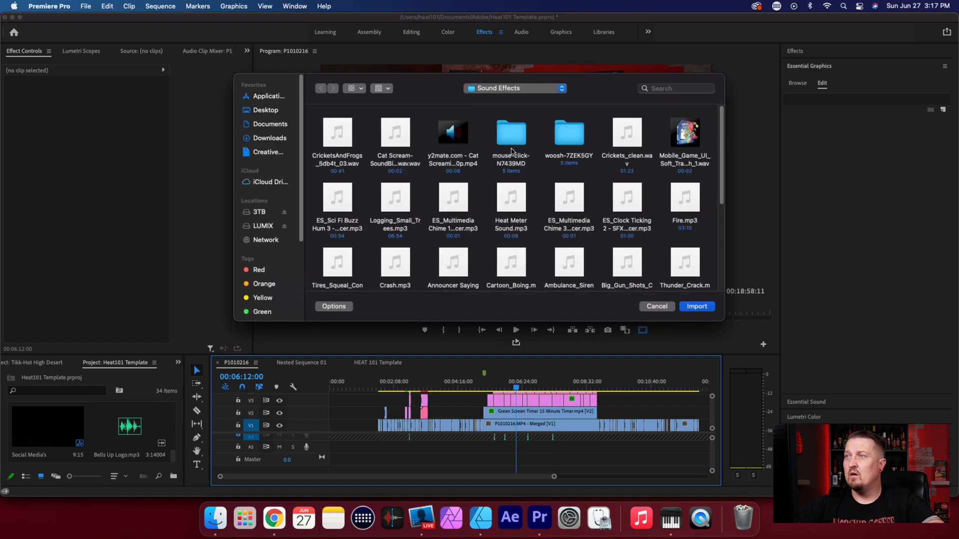
left_click(285, 128)
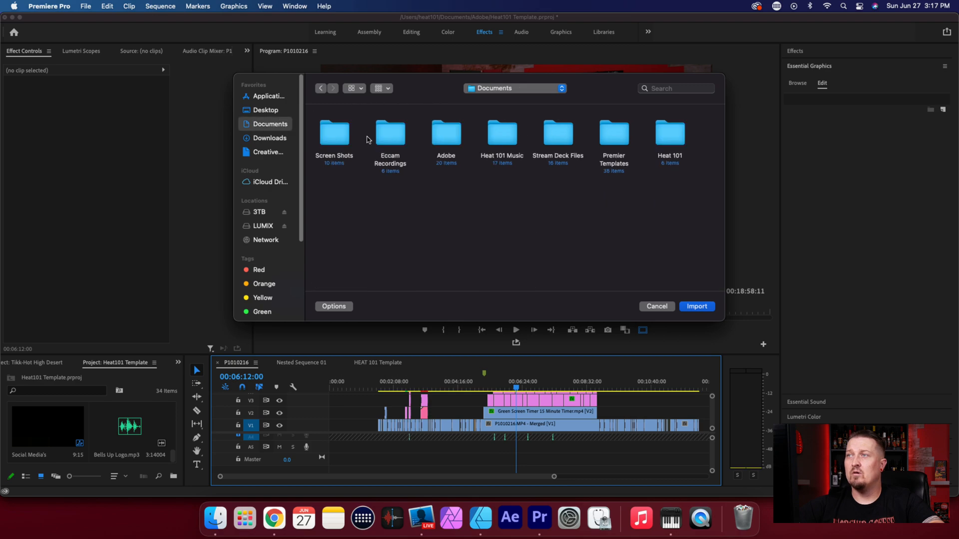
double_click(502, 134)
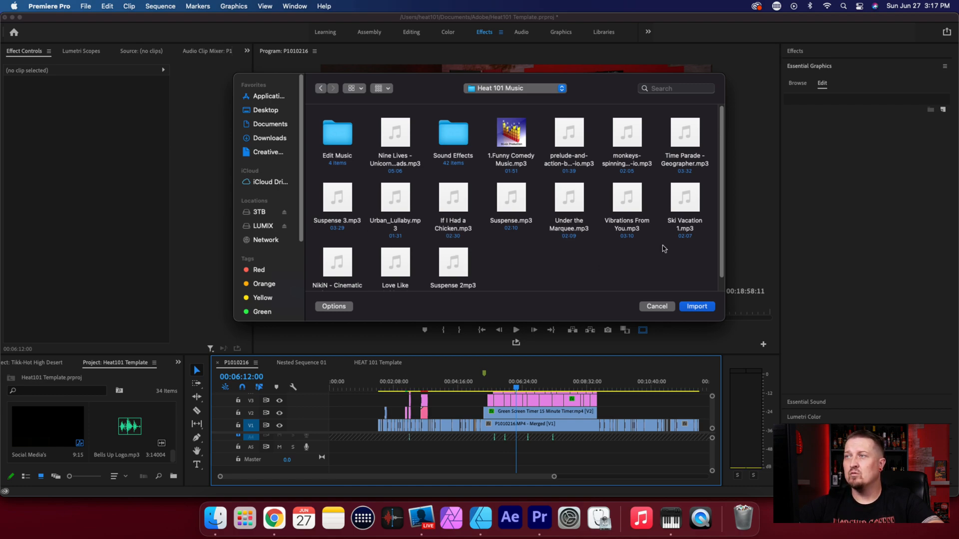
Import all the music files in the Heat 101 Music folder, leaving out the Edit Music and Sound Effects folders
left_click_drag(701, 244, 499, 120)
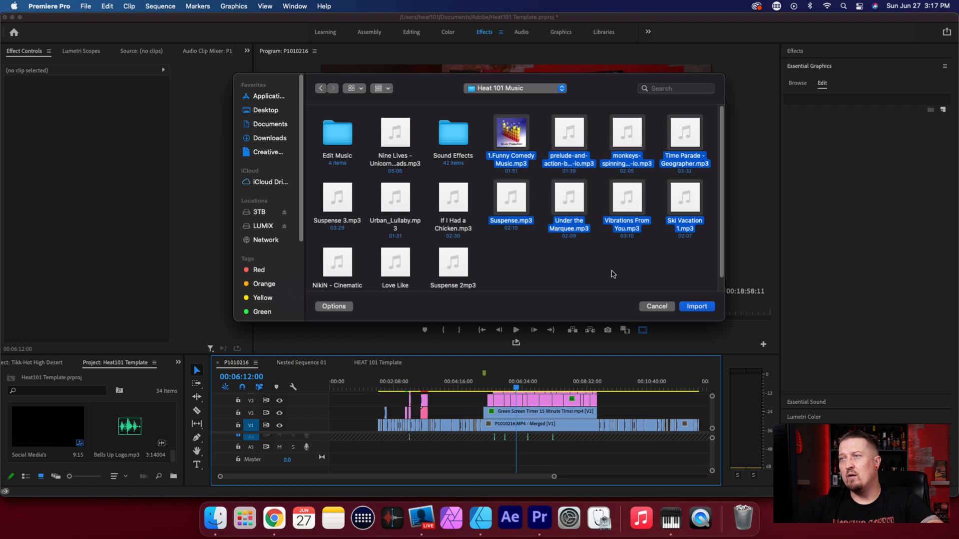
left_click(395, 132, "super")
left_click(454, 197, "super")
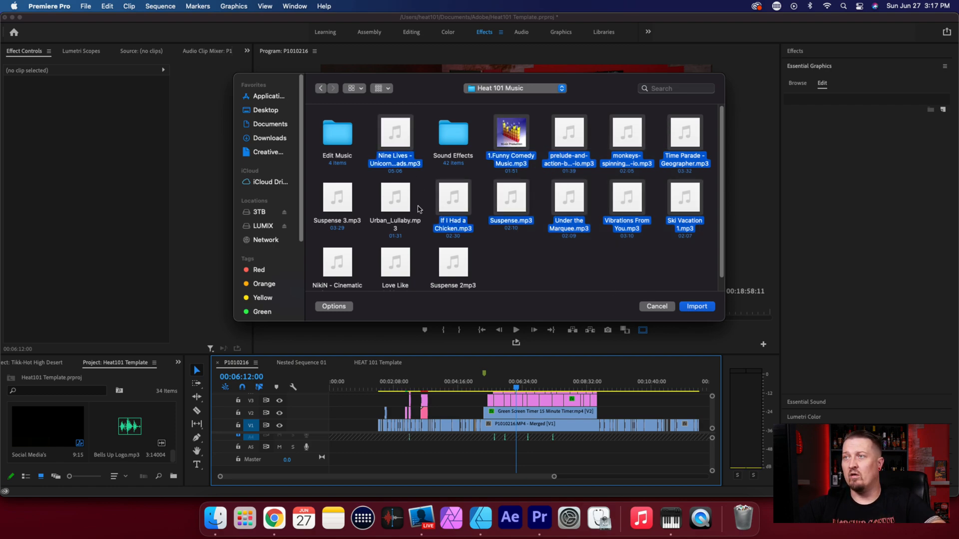
left_click(396, 197, "super")
left_click(348, 210, "super")
left_click(344, 272, "super")
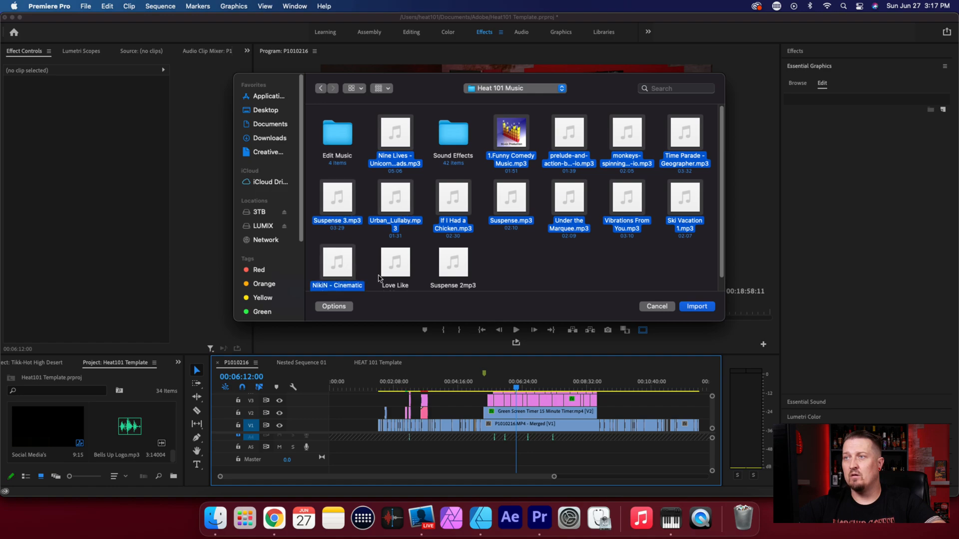
left_click(380, 278, "super")
left_click(442, 275, "super")
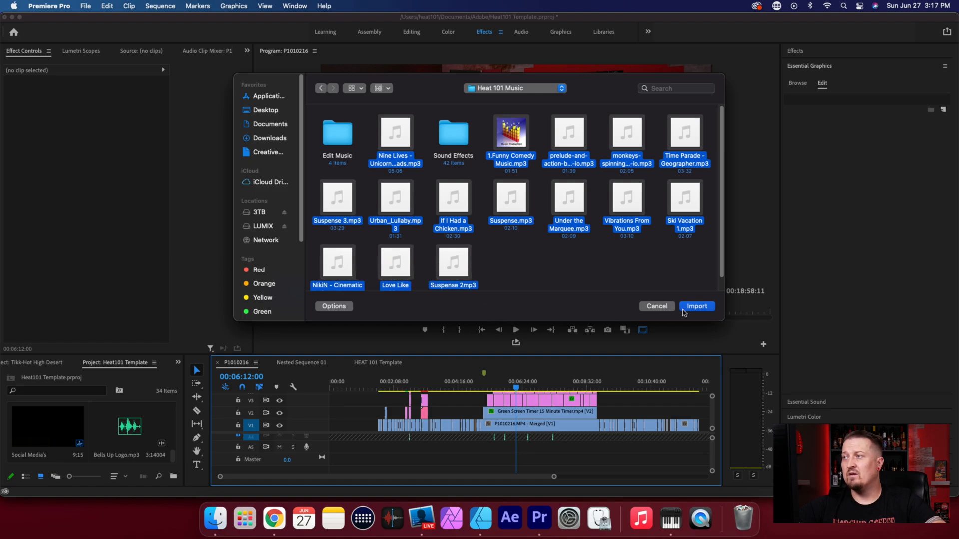
left_click(696, 307)
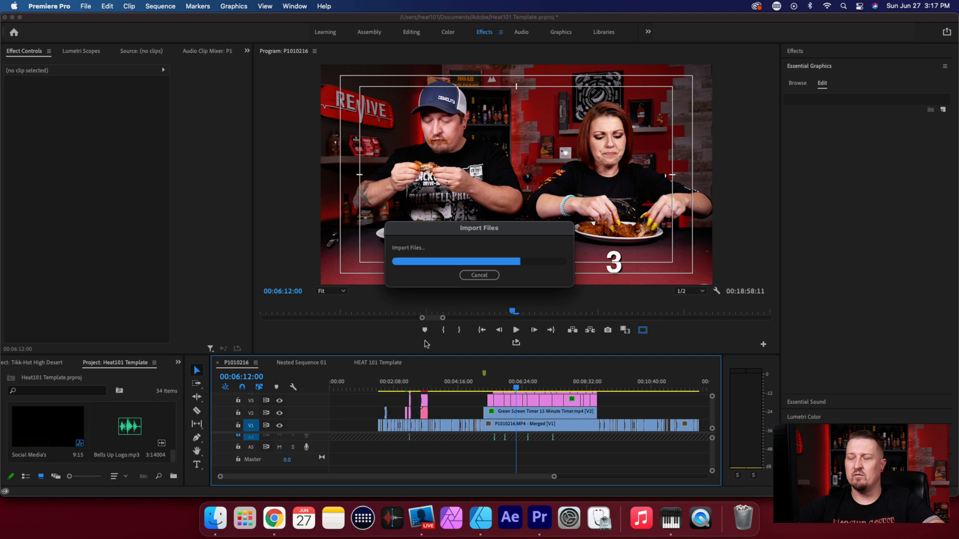
Place the Under the Marquee music clip on track A5, with its start aligned to the beginning of the V1 footage
left_click(125, 447)
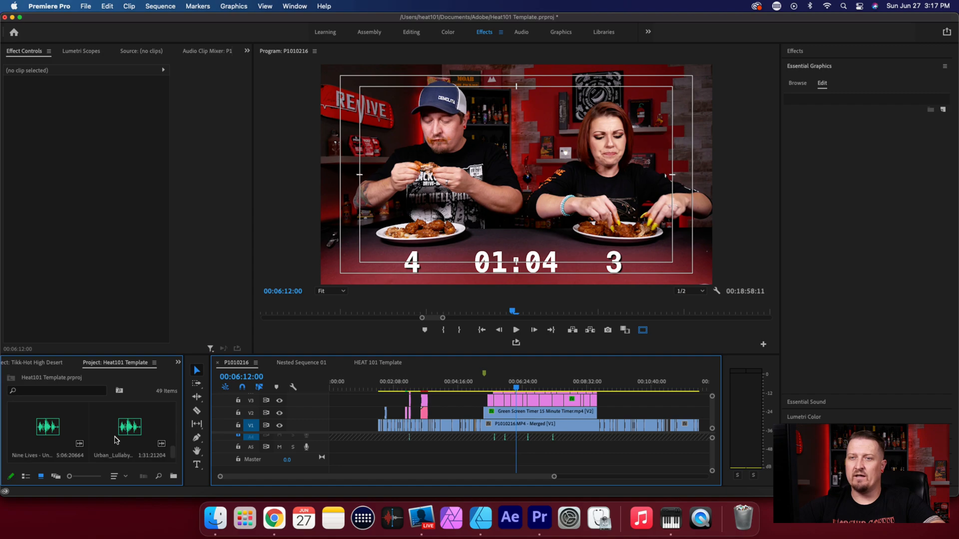
scroll(116, 440, "up", 1)
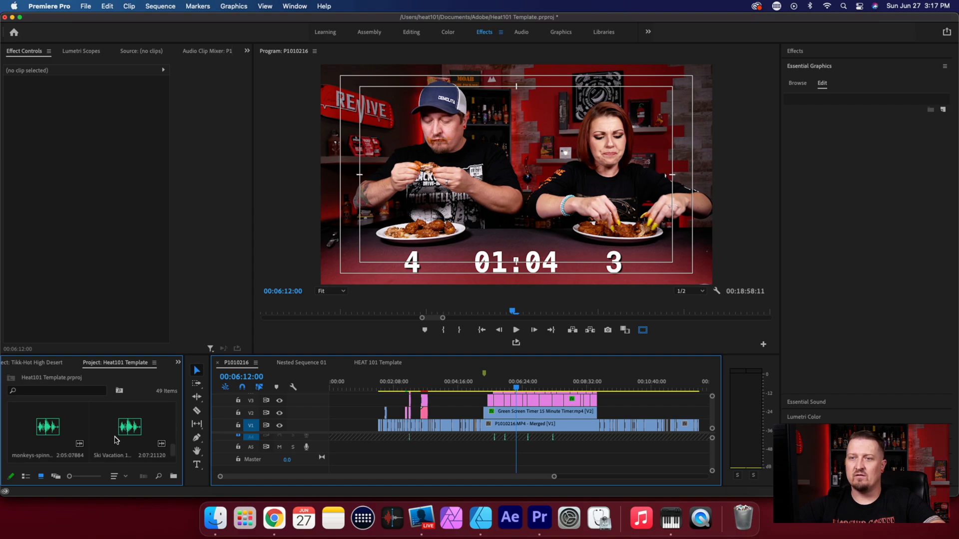
scroll(116, 440, "up", 1)
scroll(116, 440, "up", 1)
scroll(116, 440, "up", 1)
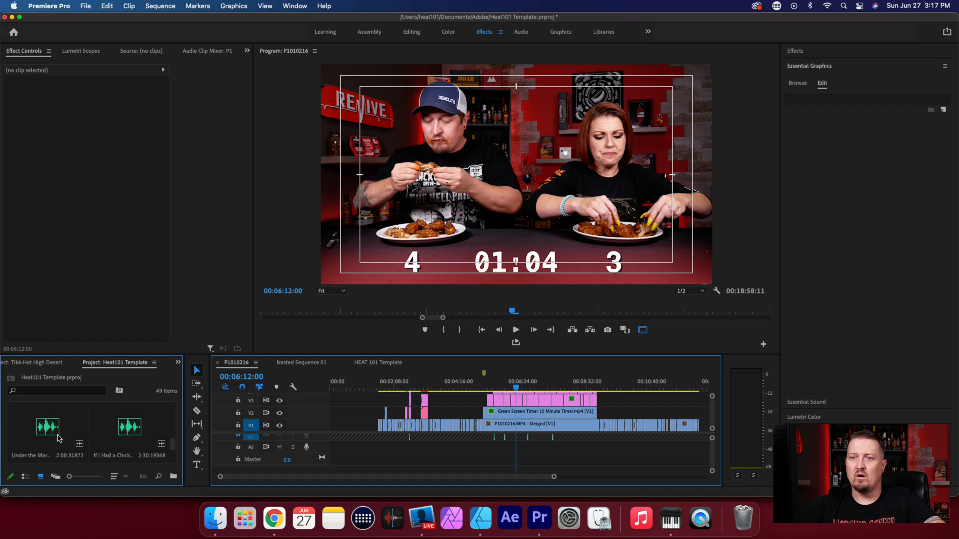
left_click_drag(47, 433, 384, 451)
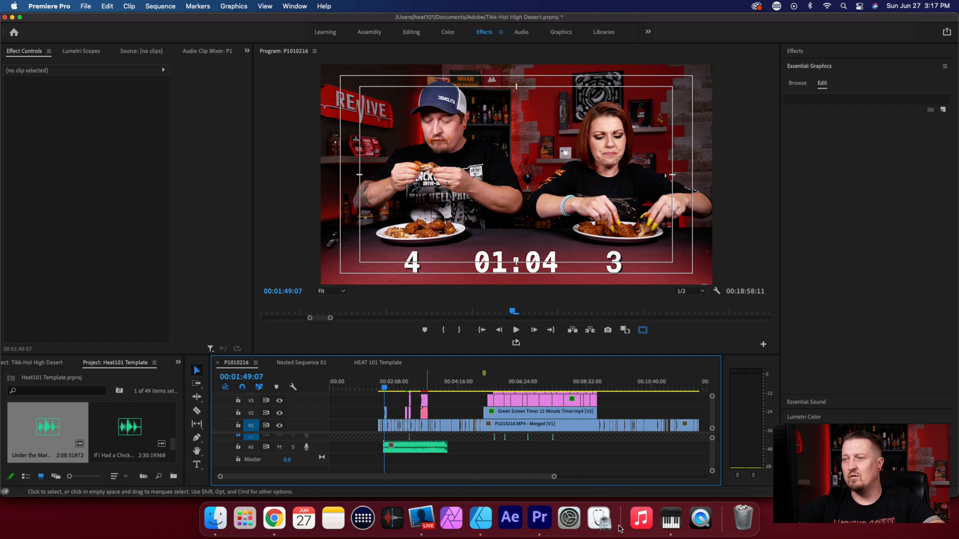
mouse_move(554, 476)
left_mouse_down()
mouse_move(424, 490)
mouse_move(480, 487)
left_mouse_up()
left_click_drag(549, 450, 529, 451)
Play the sequence from 00:01:35:20 to hear how loud the music is against the dialogue
left_click(495, 385)
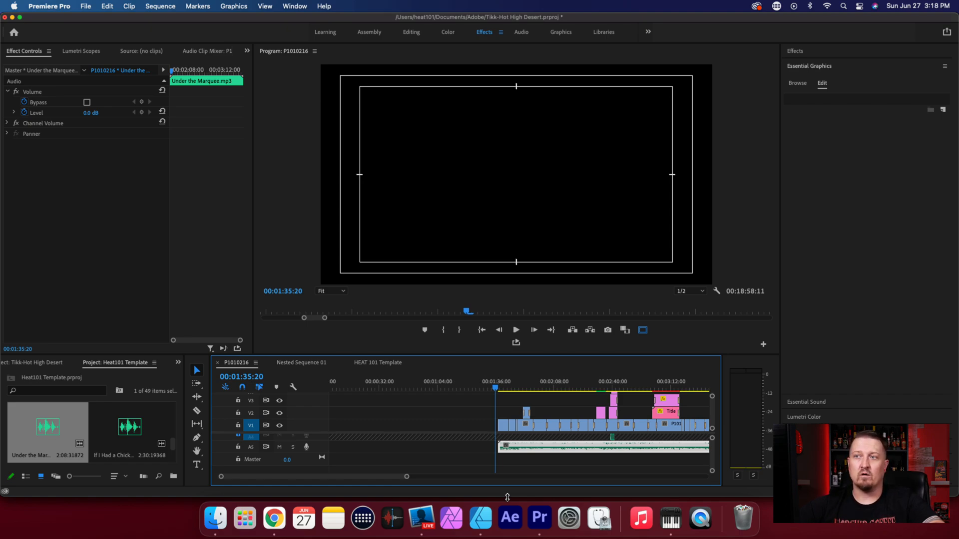
scroll(567, 467, "up", 1)
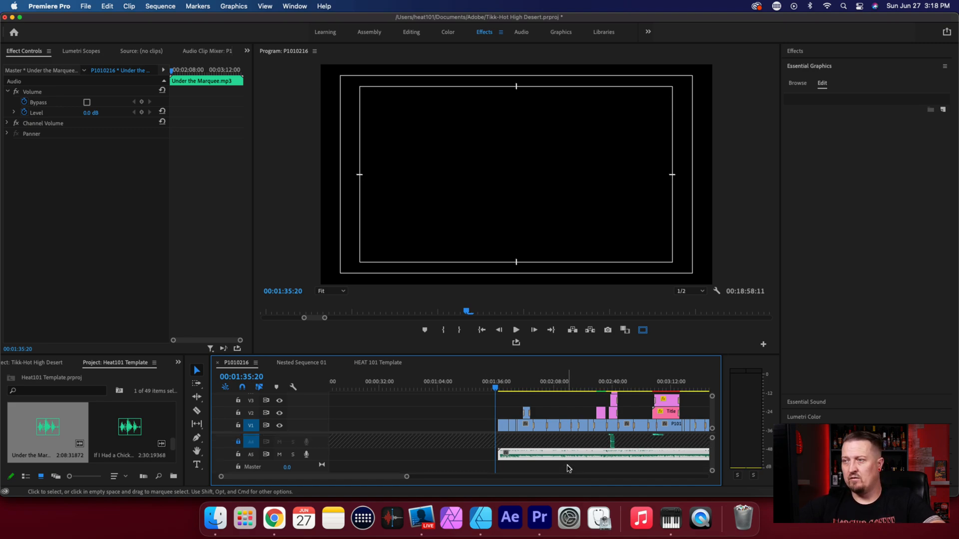
key("space")
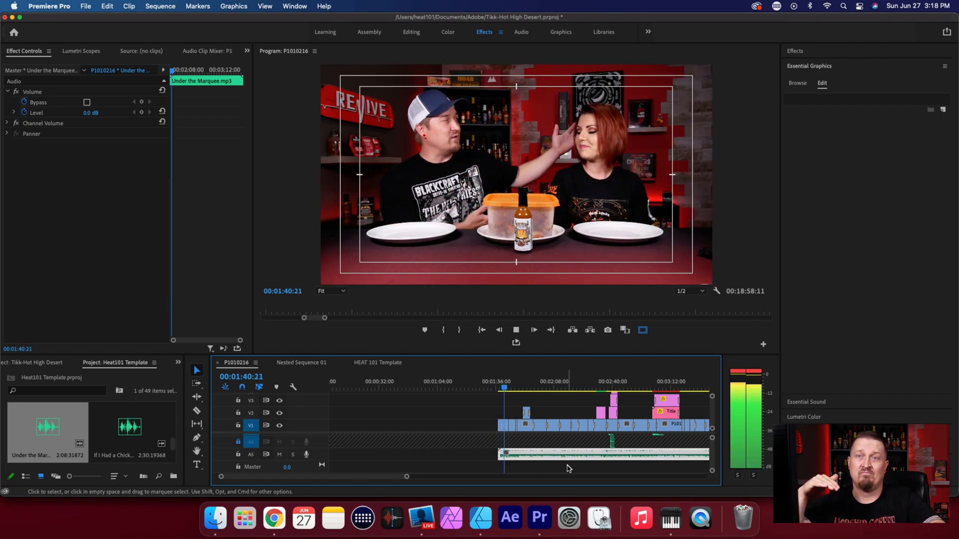
key("space")
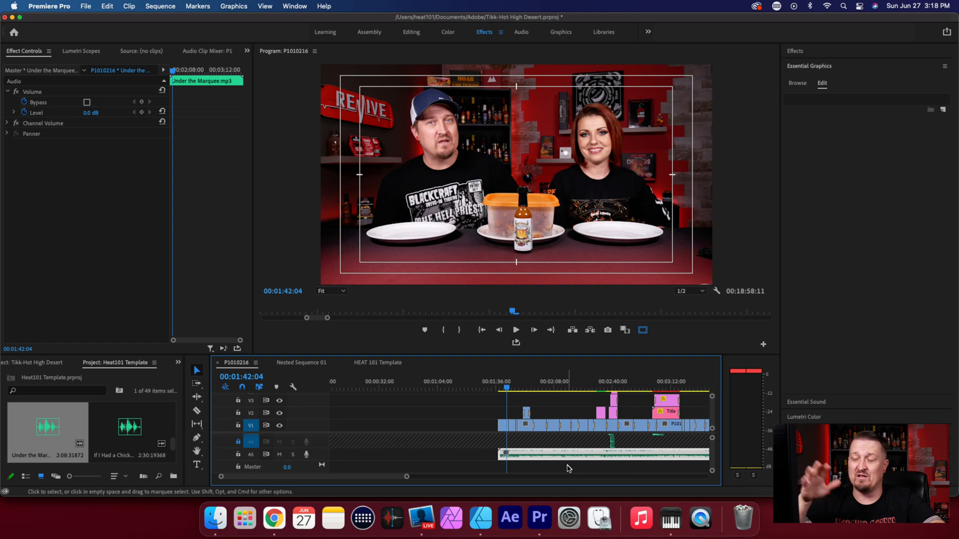
left_click(538, 468)
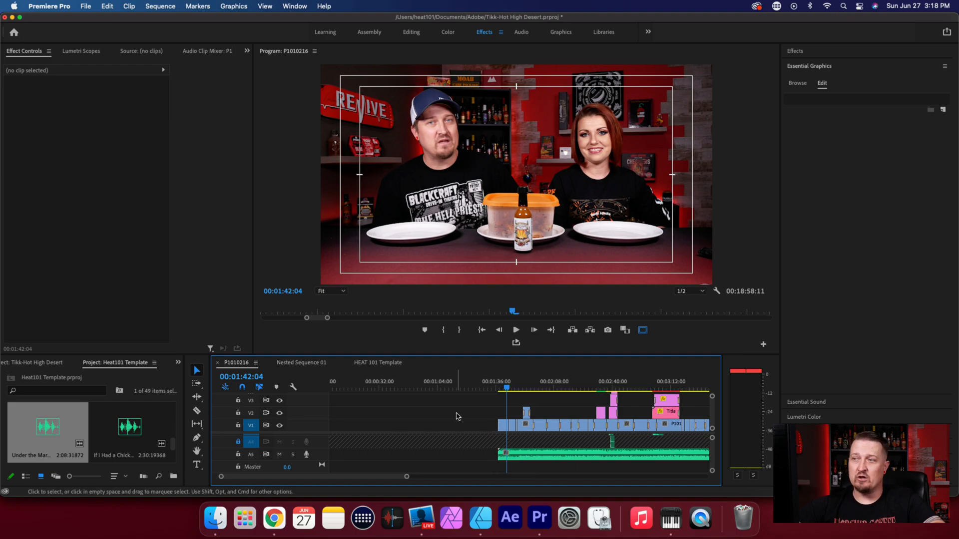
Move the playhead to 00:01:38:04 and set the volume level of the Under the Marquee clip to -25 dB
left_click(499, 387)
left_click_drag(498, 390, 499, 390)
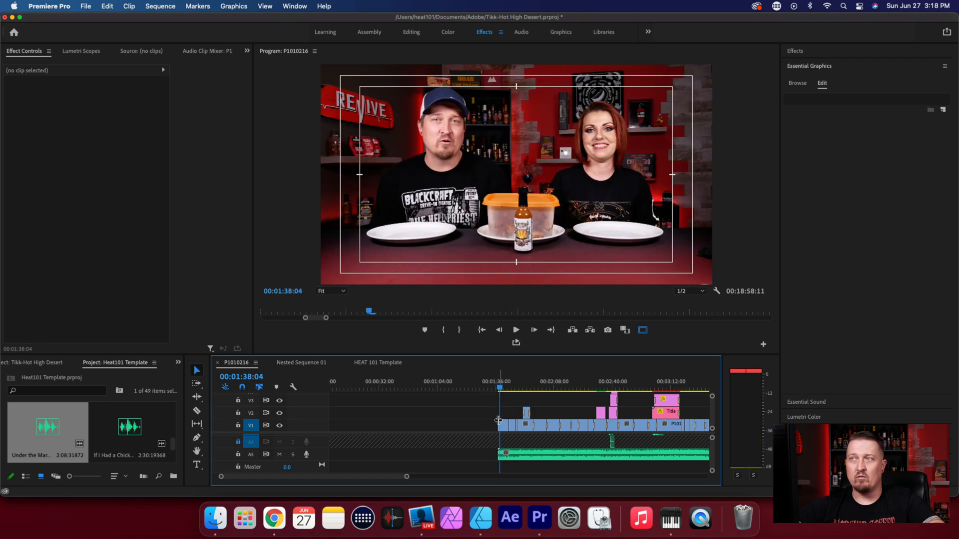
left_click(523, 459)
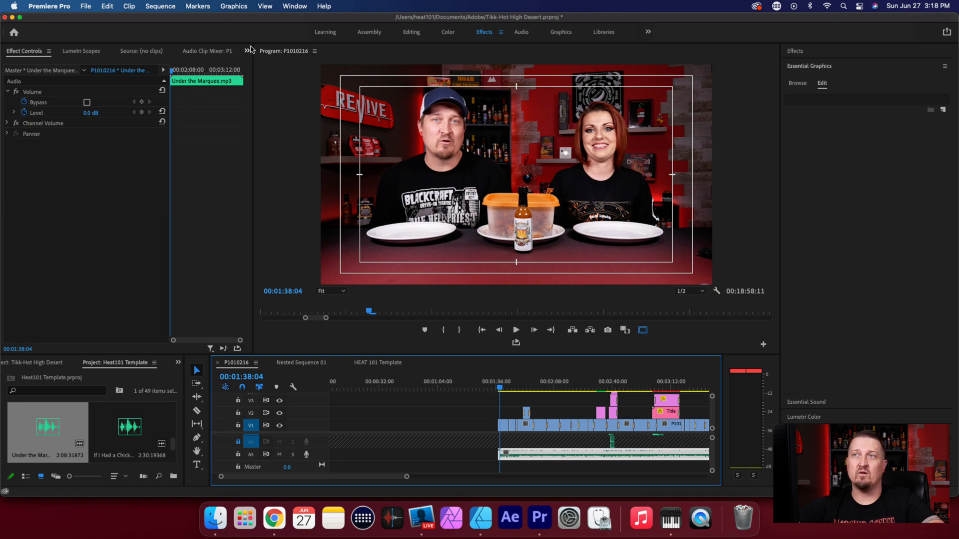
left_click(249, 52)
left_click(256, 63)
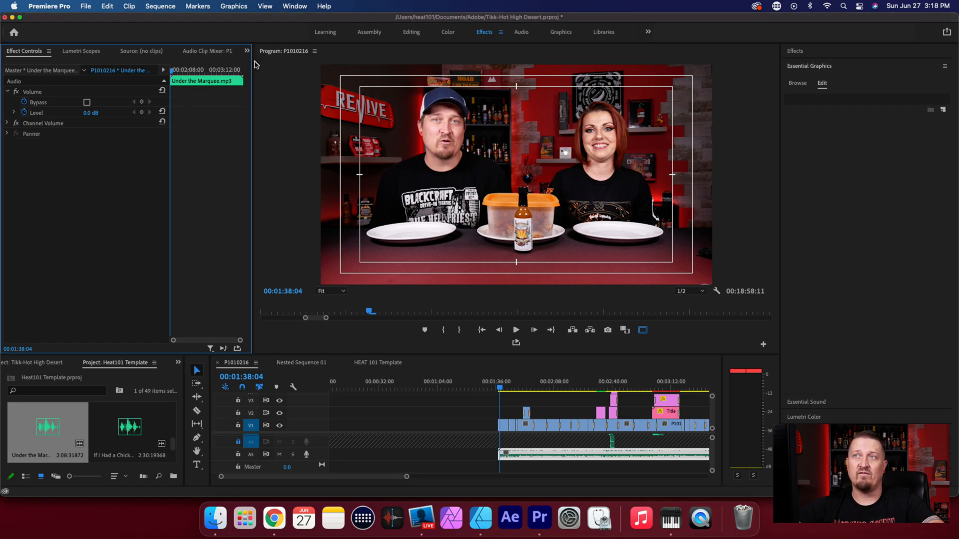
left_click(90, 113)
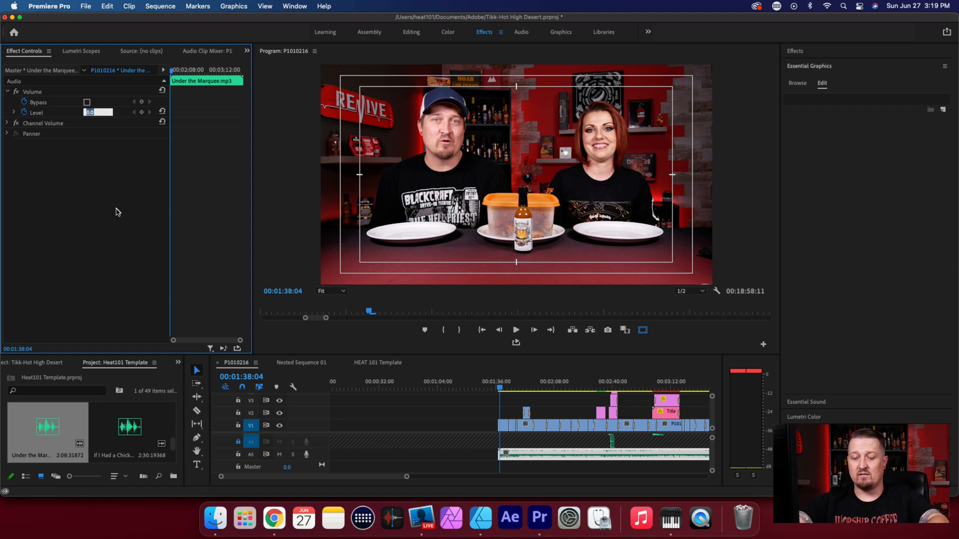
type("-25")
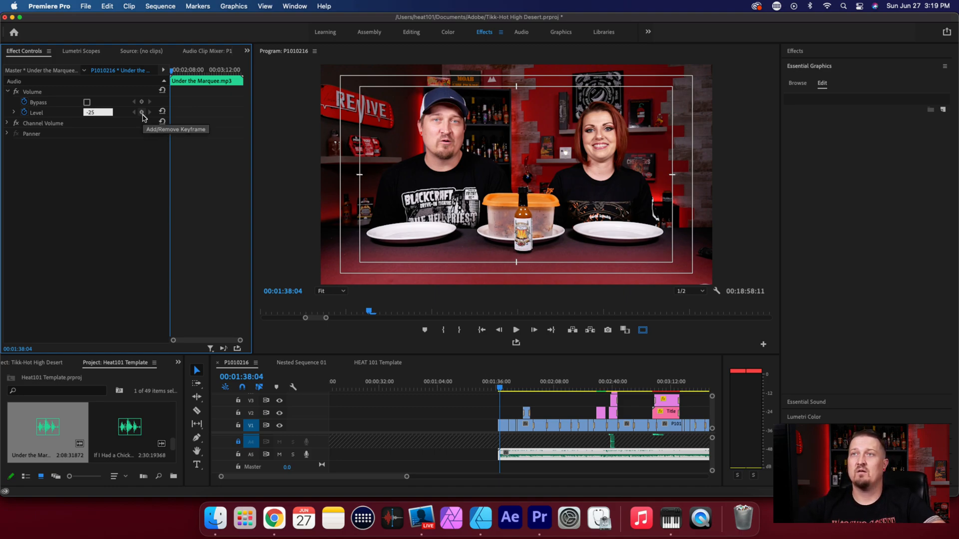
key("Return")
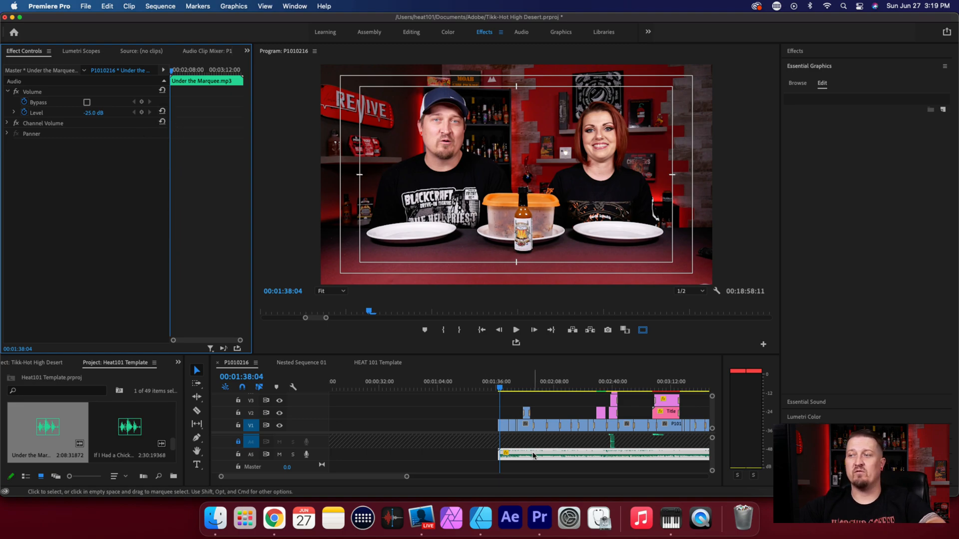
Play the sequence from 00:01:35:28 to check the lowered music level against the dialogue, stopping at 00:01:43:23
left_click(495, 387)
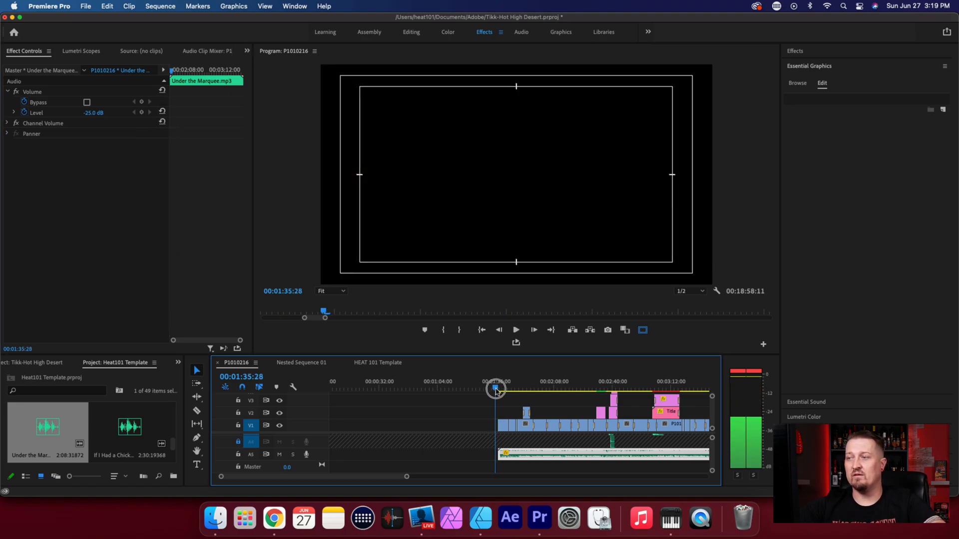
key("space")
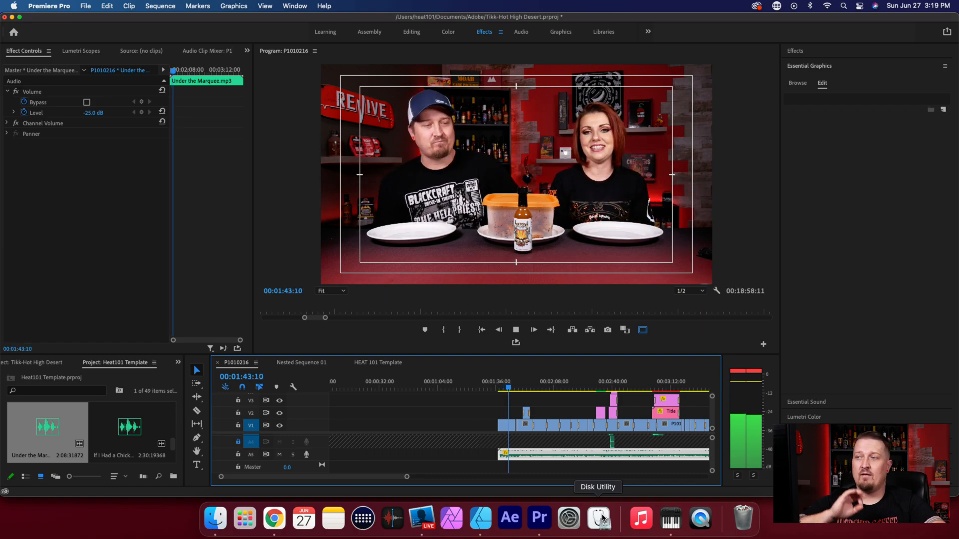
key("space")
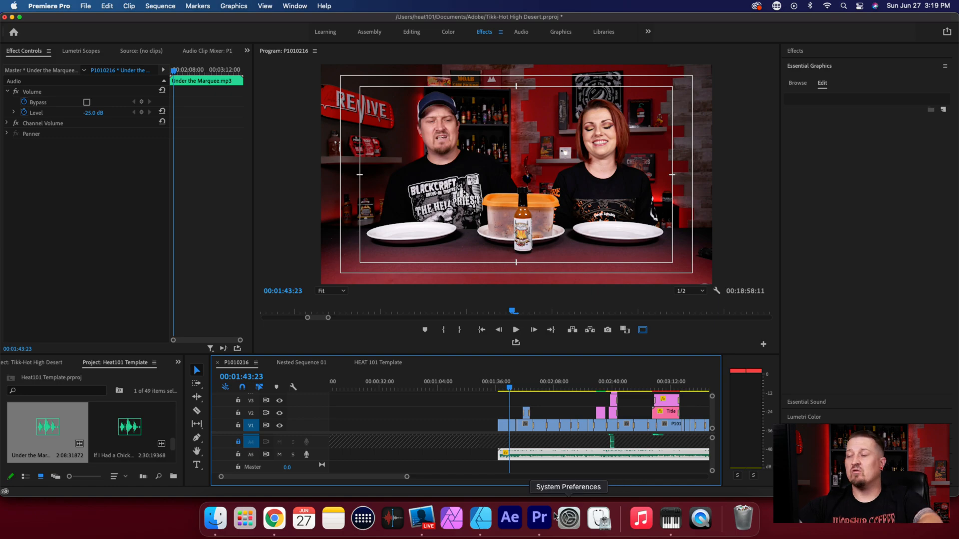
Switch to Chrome and list all items in the Video Templates category on Envato Elements
left_click(274, 519)
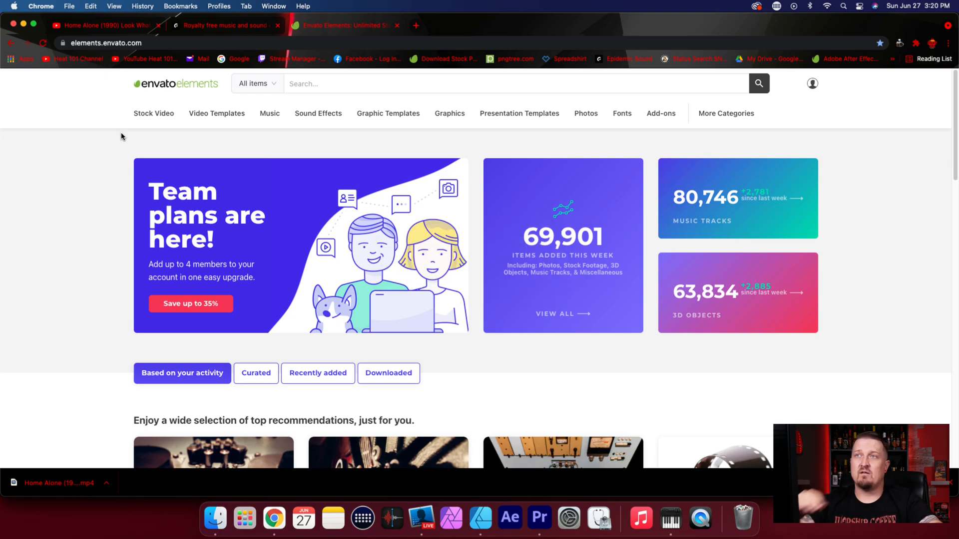
left_click(272, 91)
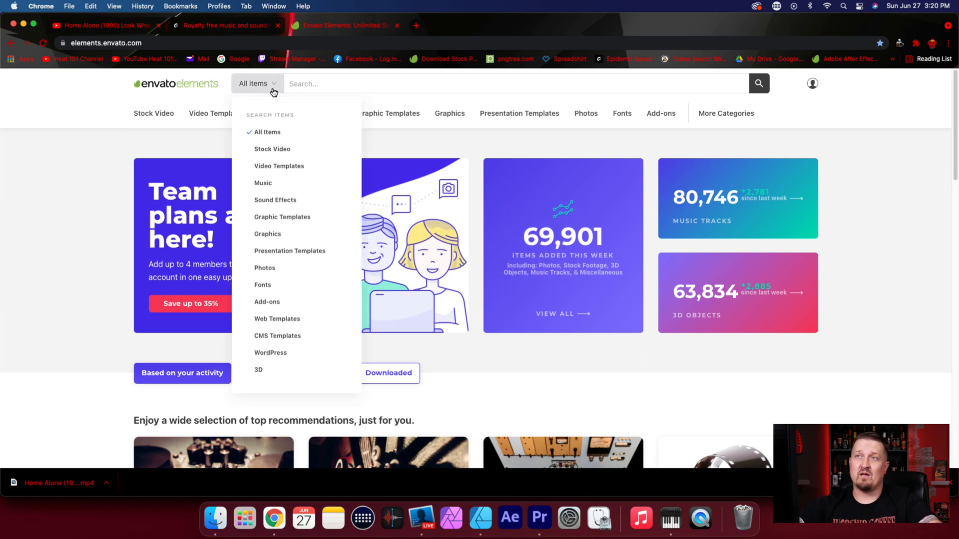
left_click(283, 167)
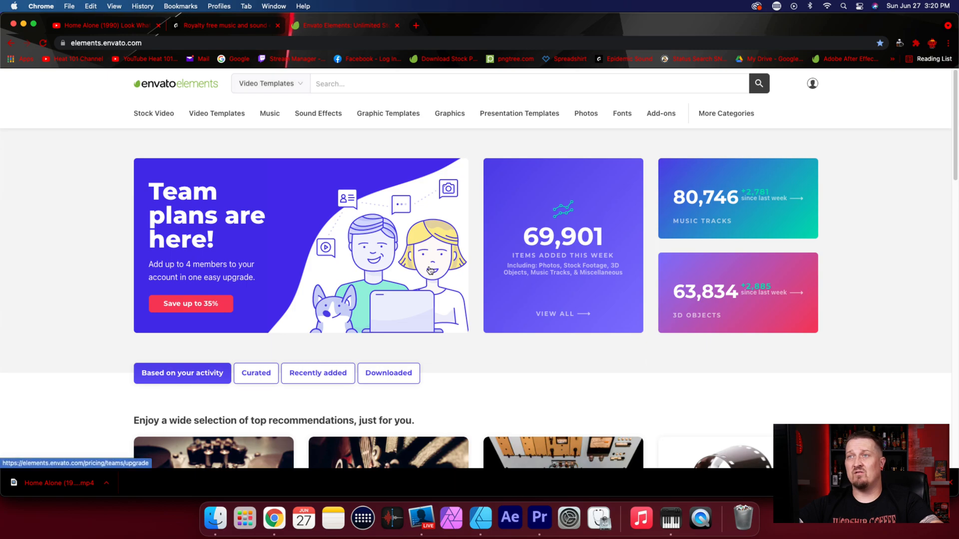
left_click(758, 83)
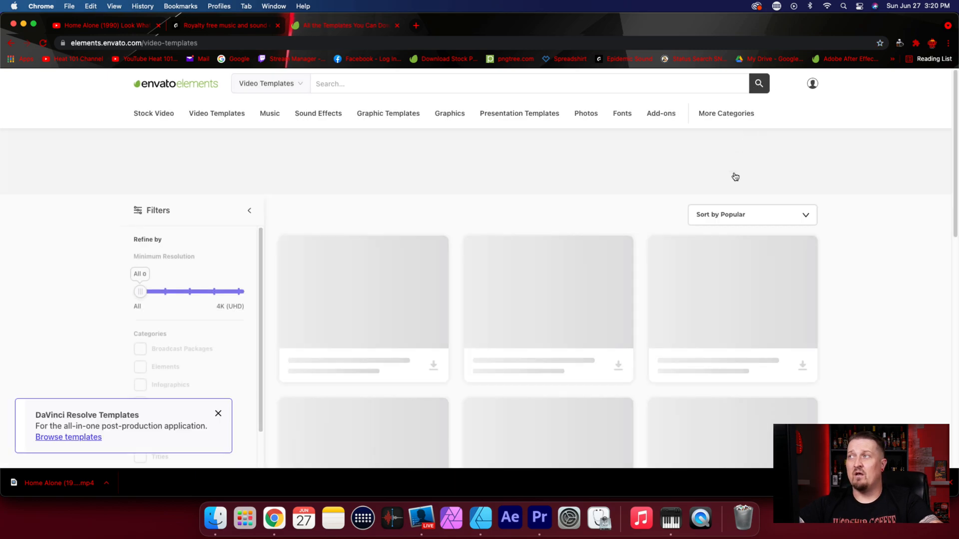
Filter the video templates to those supporting Premiere Pro and look over the listed templates
scroll(841, 306, "down", 2)
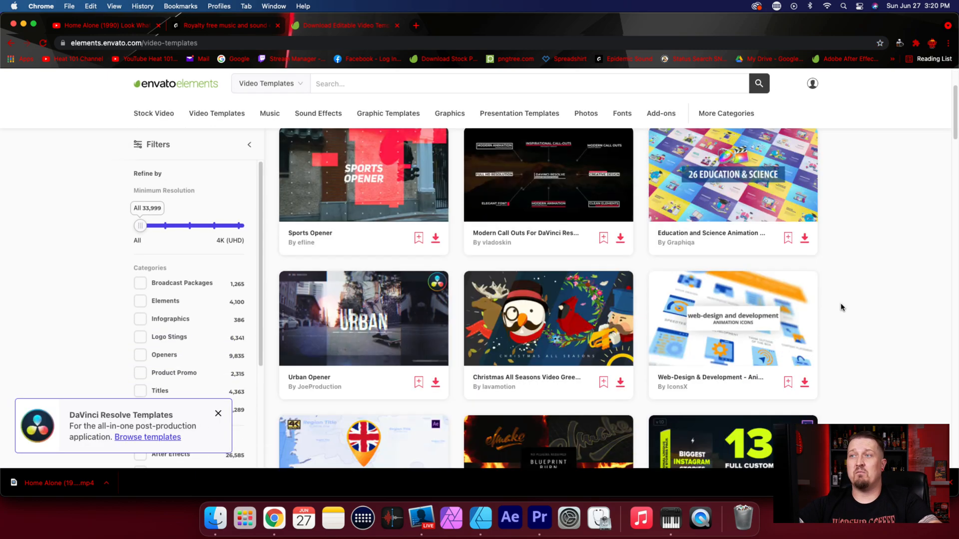
mouse_move(557, 189)
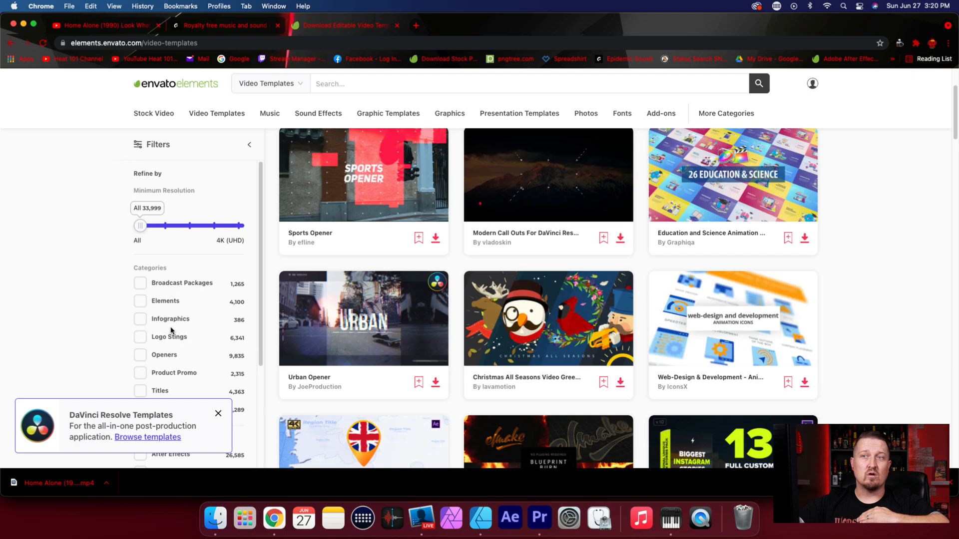
scroll(170, 330, "down", 5)
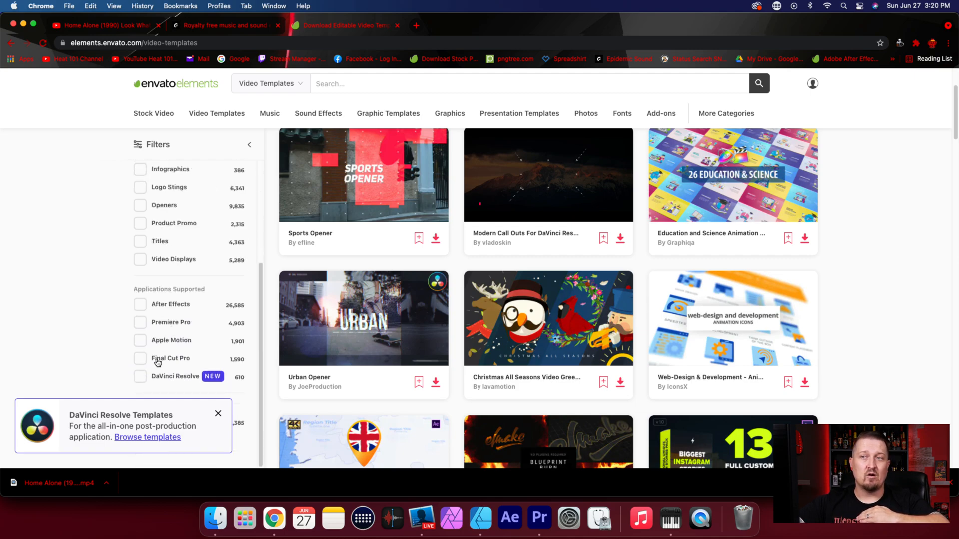
left_click(147, 331)
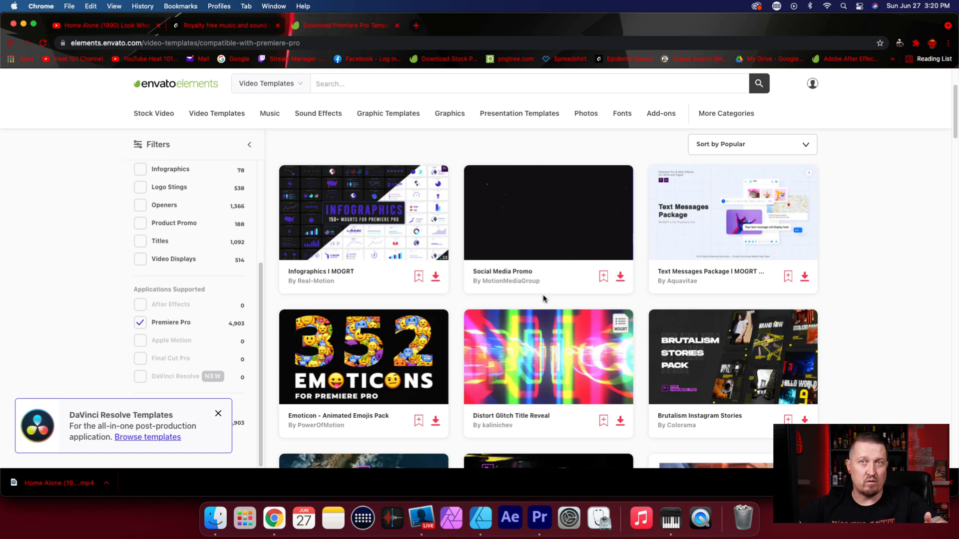
scroll(156, 324, "down", 1)
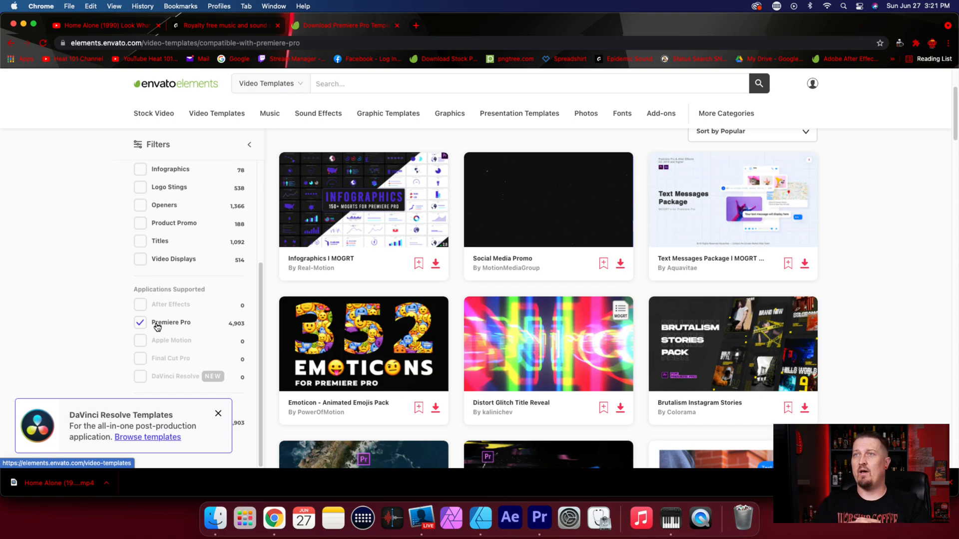
Switch to the Epidemic Sound page and log in with the saved account credentials
left_click(208, 29)
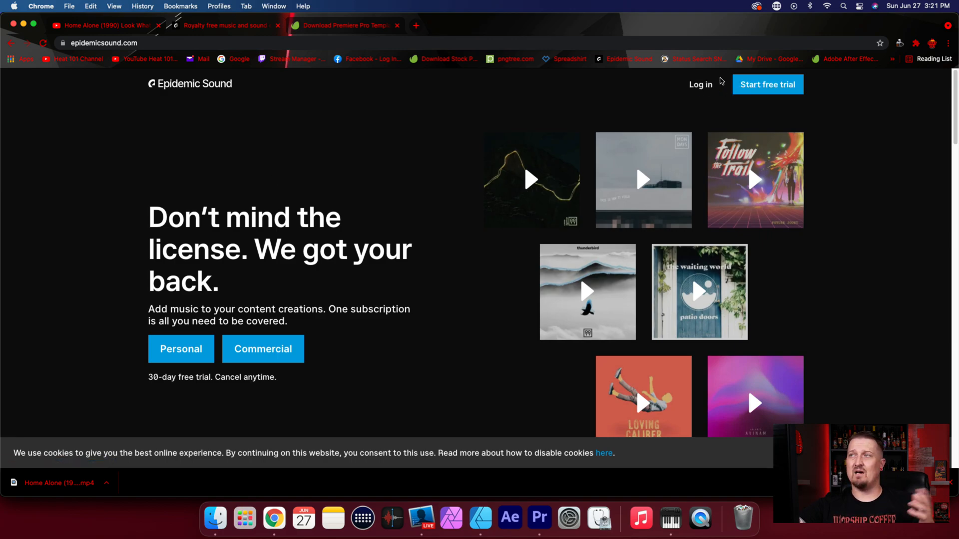
left_click(711, 84)
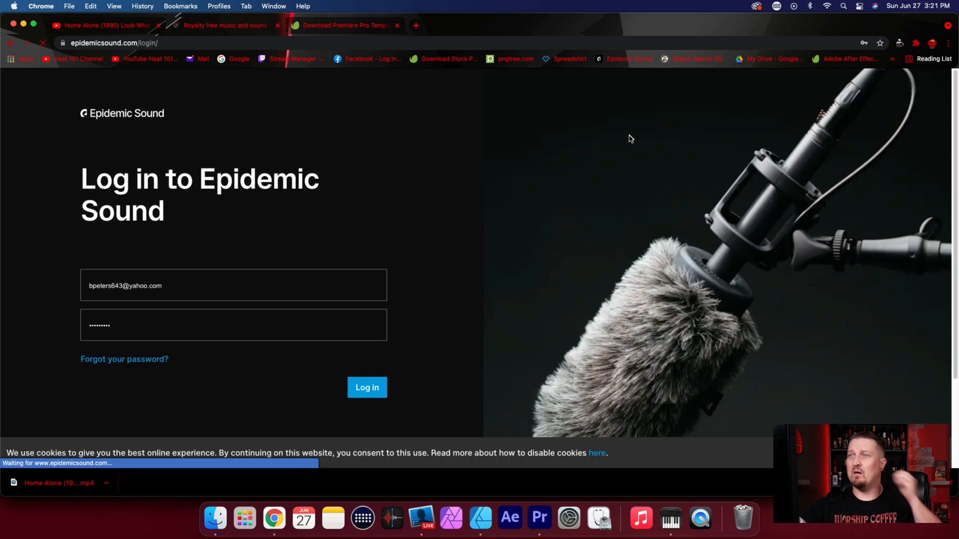
left_click(368, 388)
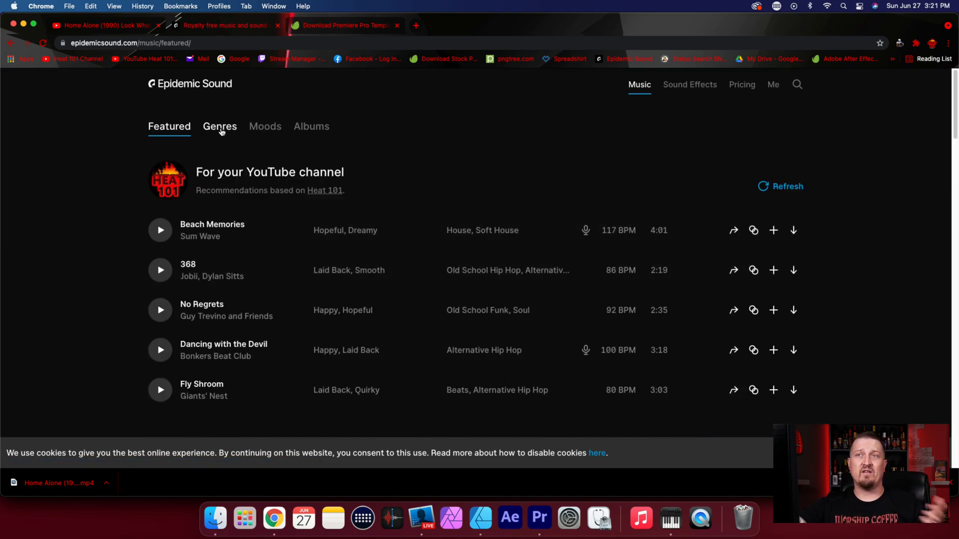
Look through the featured music genres on Epidemic Sound and display the featured moods
left_click(219, 129)
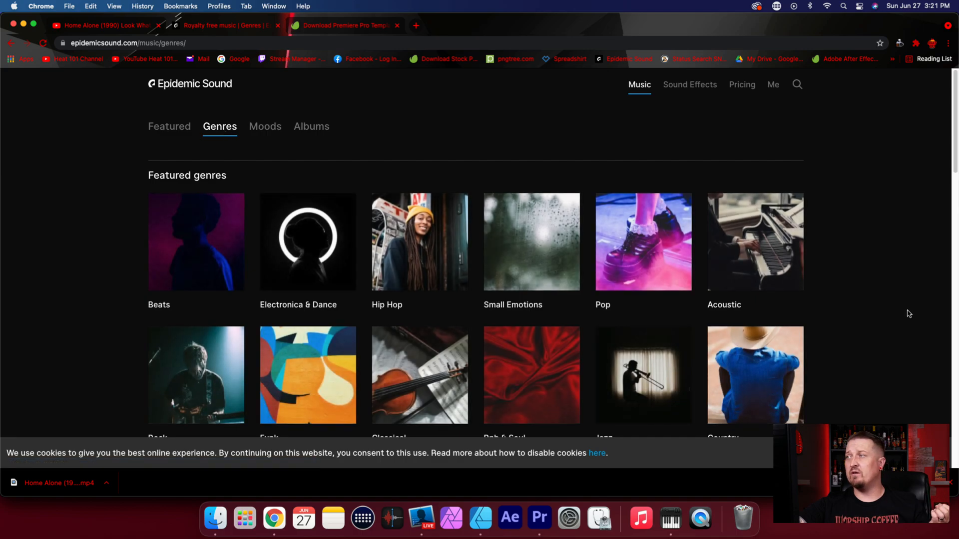
scroll(872, 324, "down", 2)
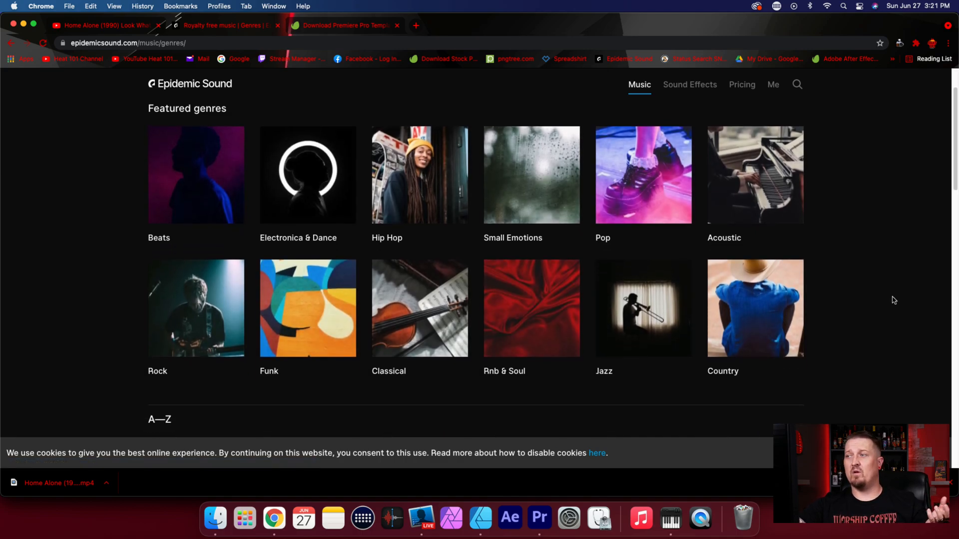
scroll(856, 284, "up", 2)
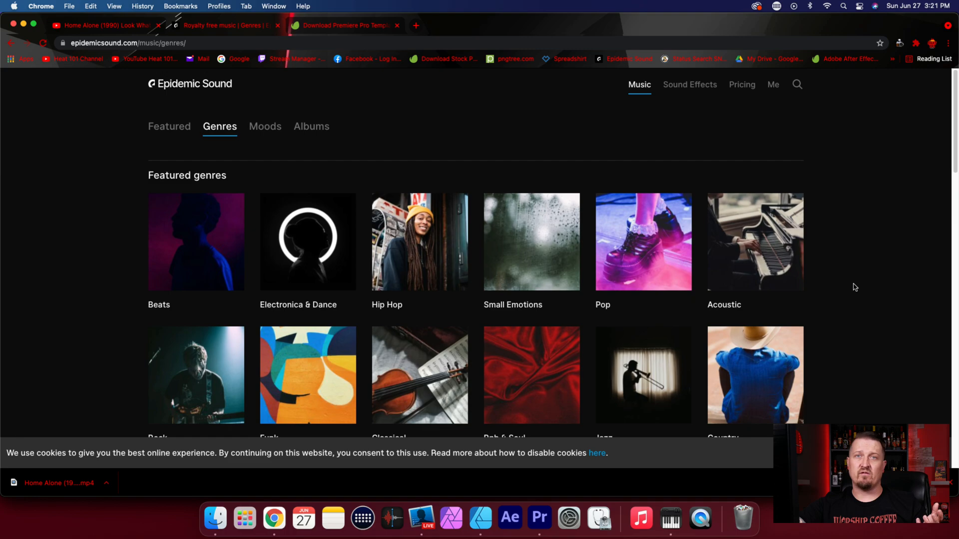
left_click(275, 131)
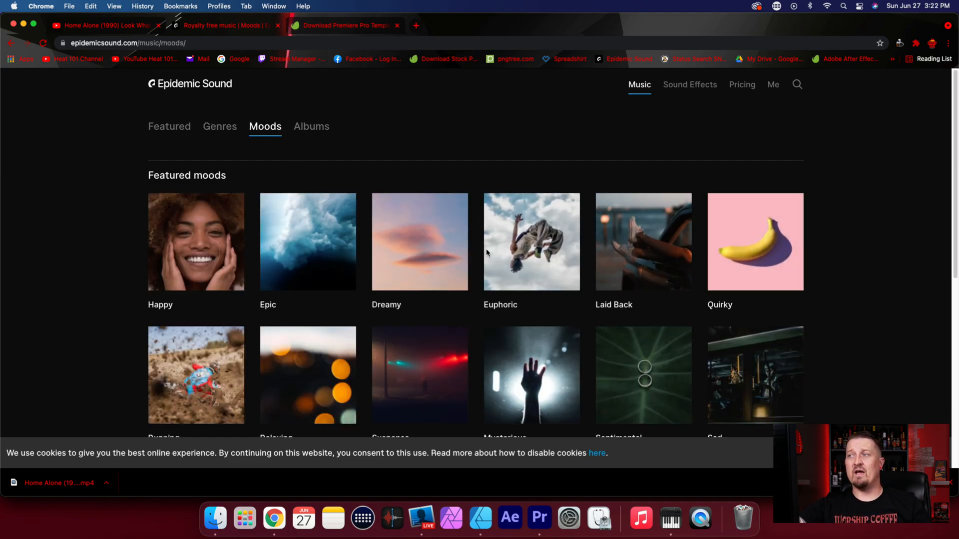
Open the Beats genre, preview the track Sunday Bloom, and minimize the browser to return to Premiere Pro
left_click(215, 137)
left_click(201, 255)
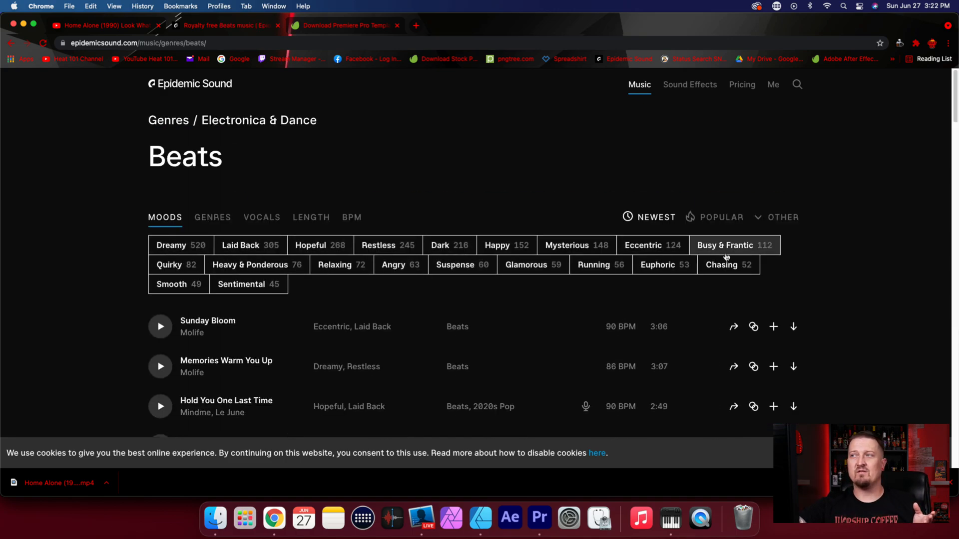
left_click(159, 326)
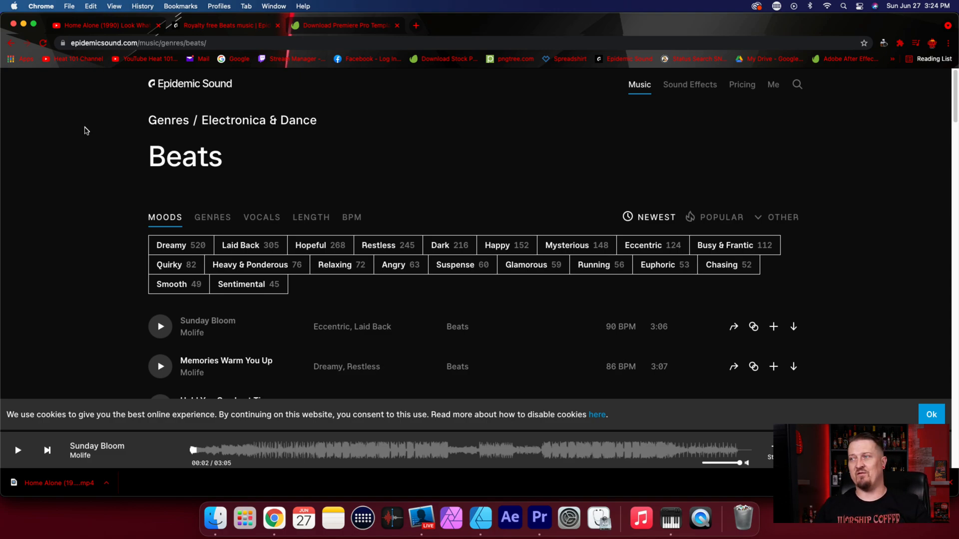
left_click(23, 24)
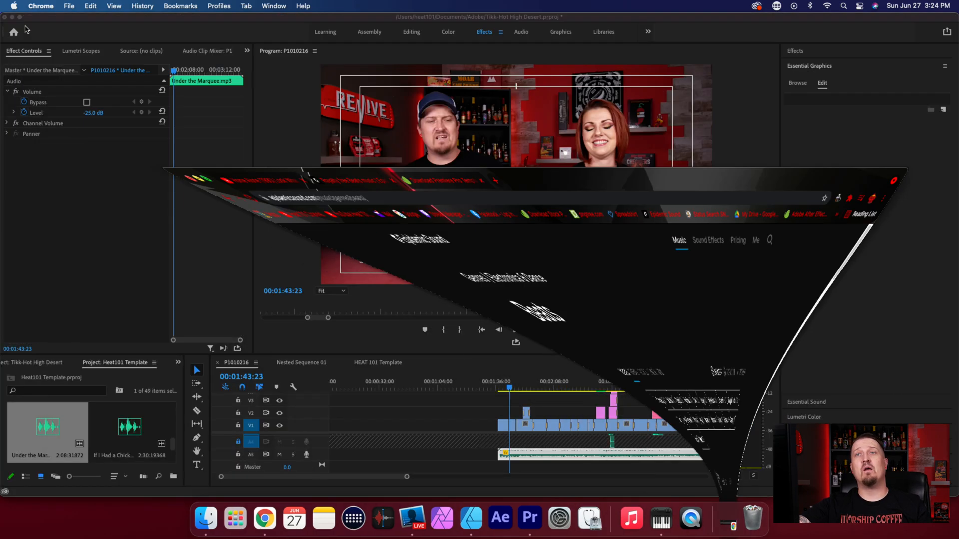